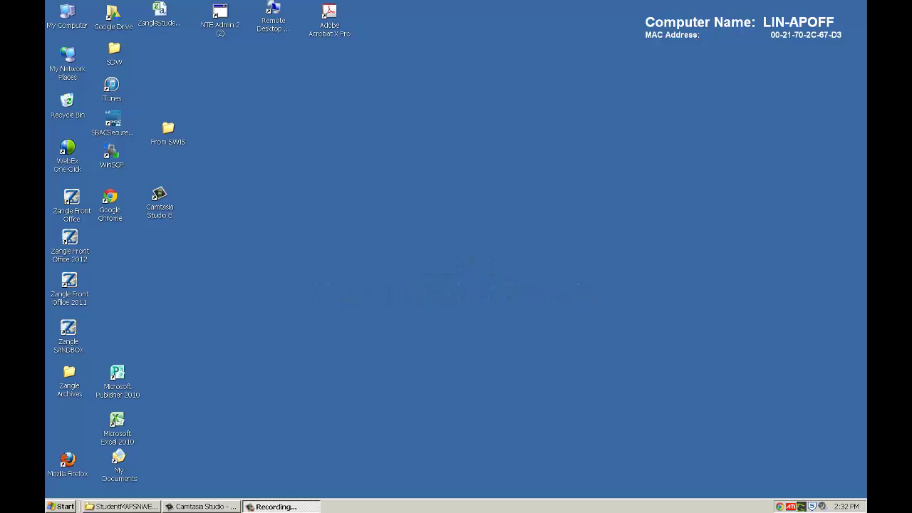
Step: Launch Google Chrome from the desktop and move its window onto the screen
double_click(109, 201)
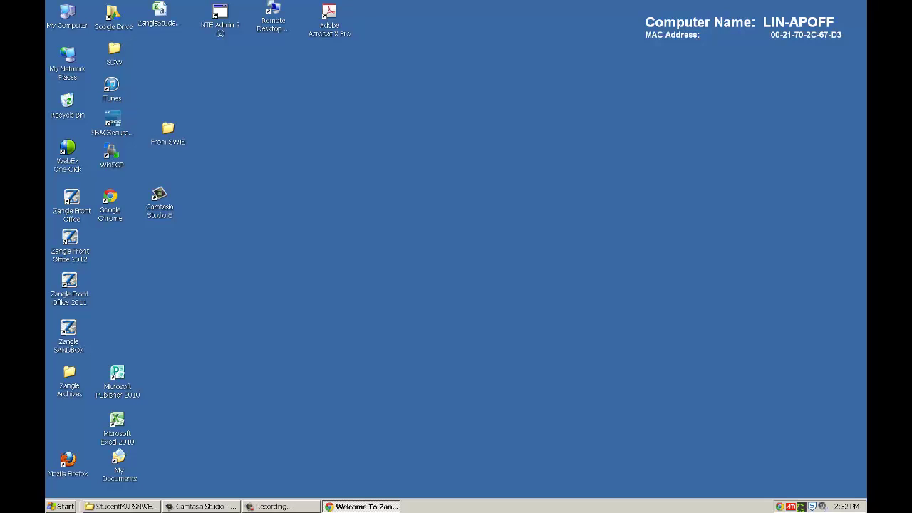
left_click_drag(45, 101, 408, 128)
Step: Maximize Chrome, go to the Oasys Web link, and log in with the autofilled credentials
double_click(407, 129)
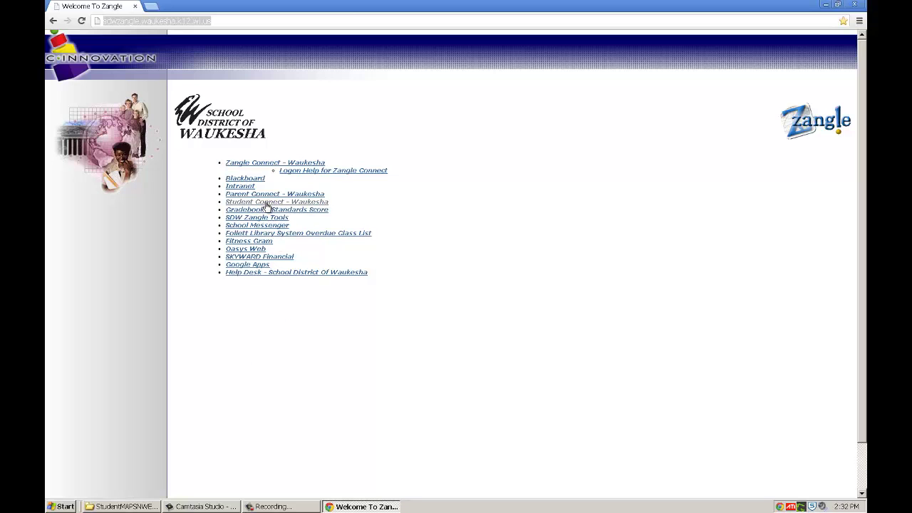
left_click(253, 250)
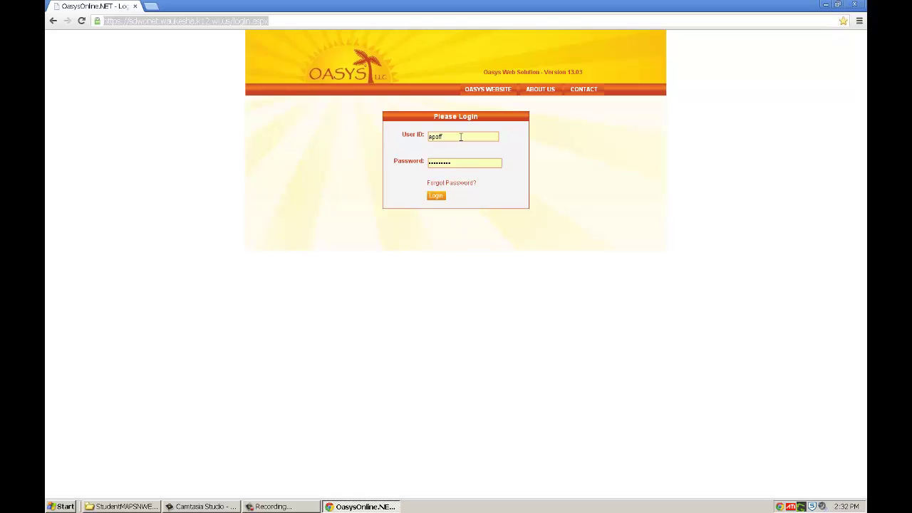
left_click(437, 198)
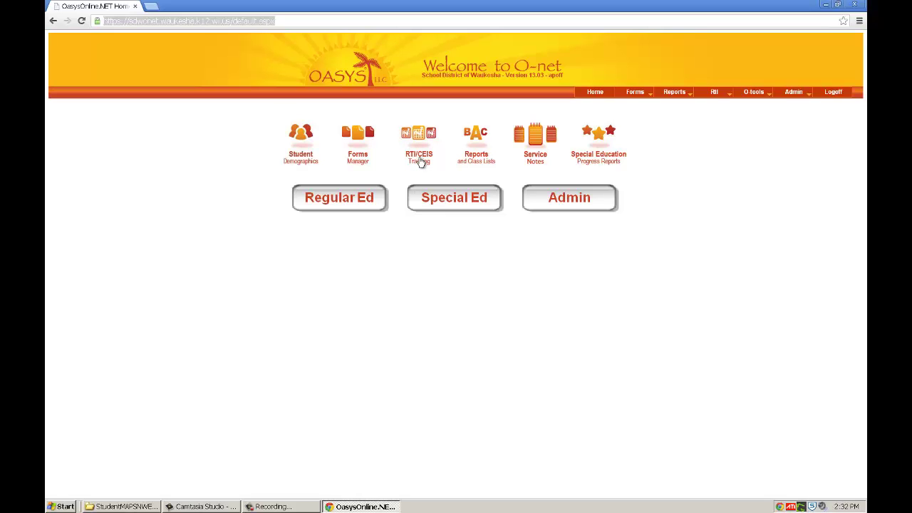
Step: Enter RTI/CEIS Tracking to reach the RtI menu and its Student Profile Report
left_click(421, 162)
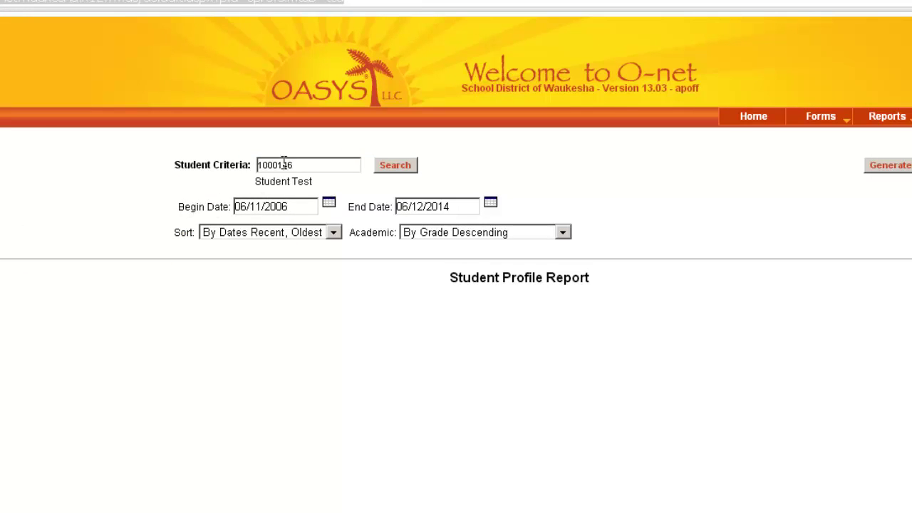
Step: Replace the student criteria with 'Test', search, and pick the test student from the matches
left_click(331, 164)
left_click_drag(330, 164, 220, 154)
key("BackSpace")
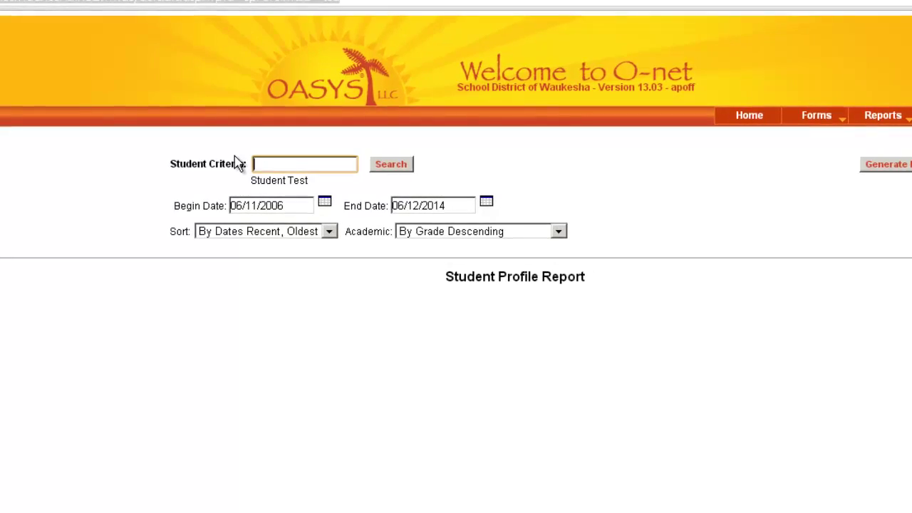
type("Test")
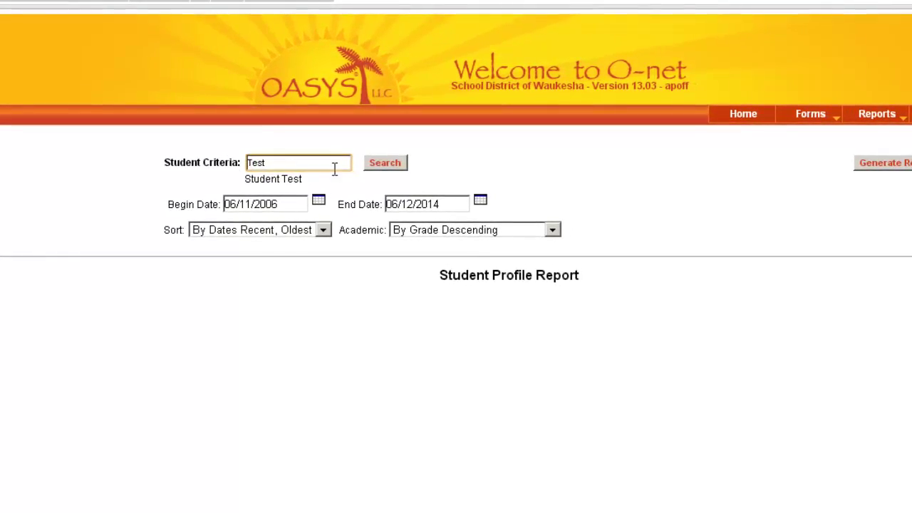
left_click(392, 165)
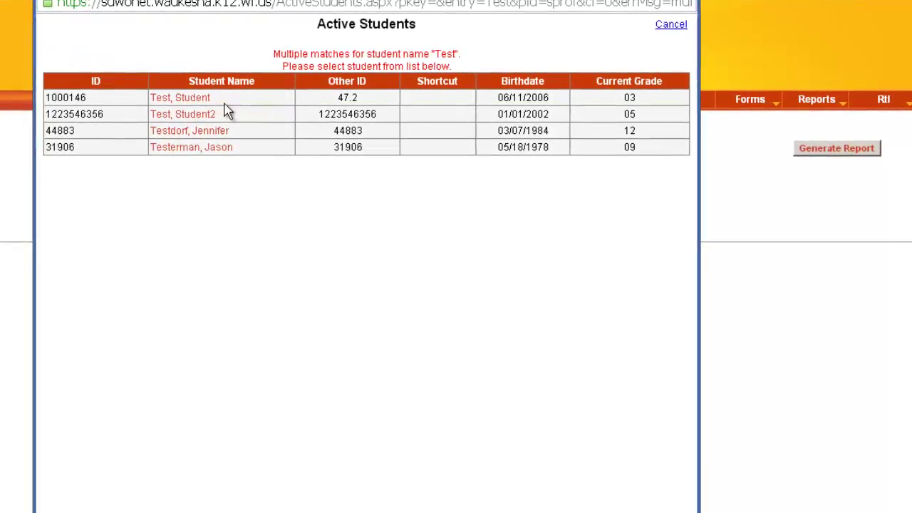
left_click(164, 98)
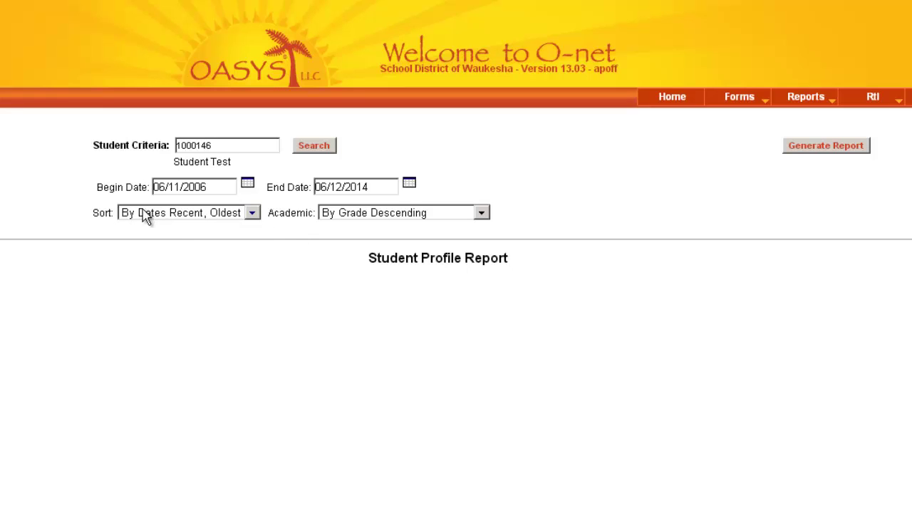
Step: Keep 'By Dates Recent, Oldest' sorting and 'By Grade Descending' academics, then generate the report
left_click(253, 216)
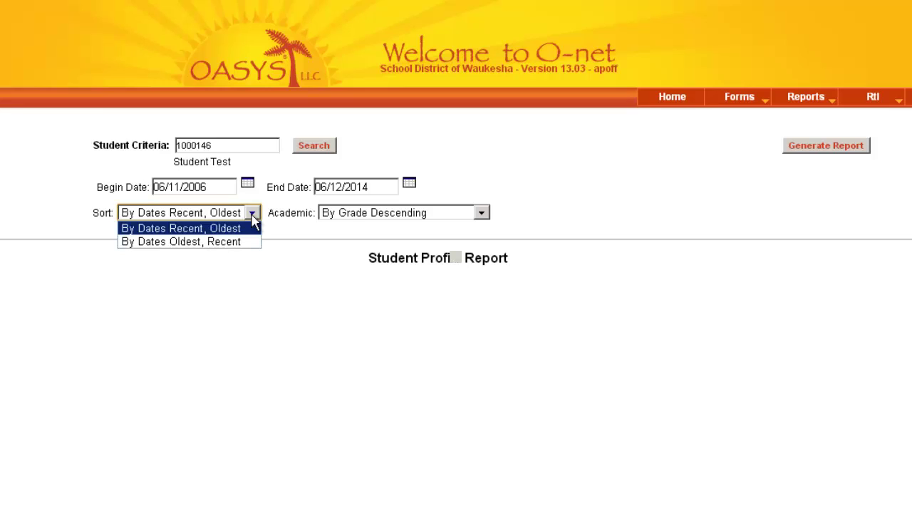
left_click(253, 218)
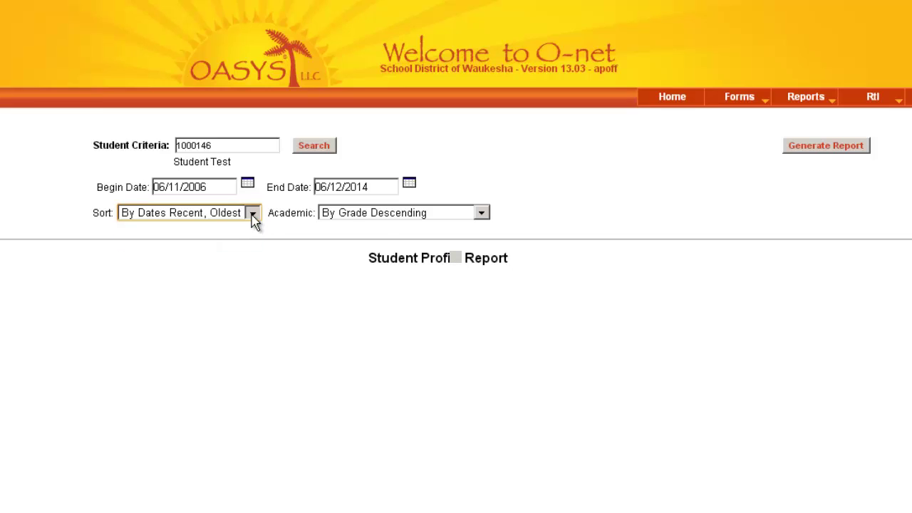
left_click(481, 214)
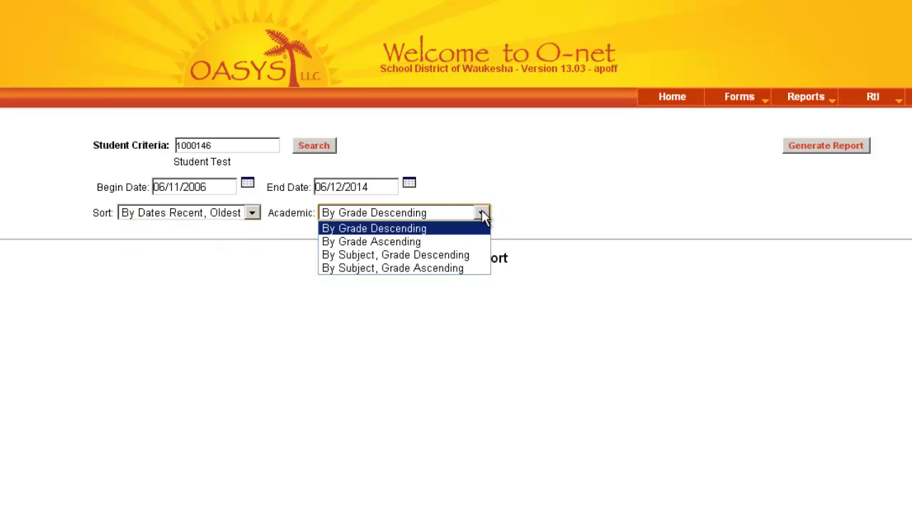
left_click(483, 213)
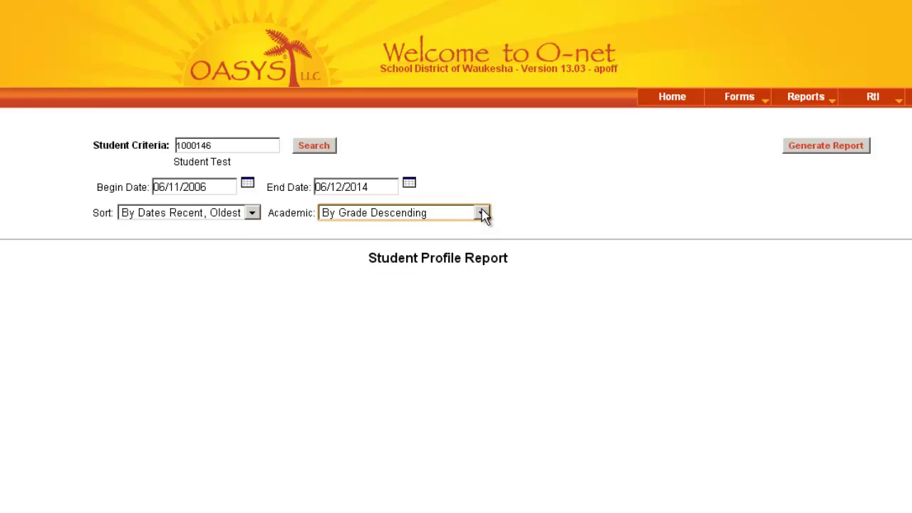
left_click(843, 151)
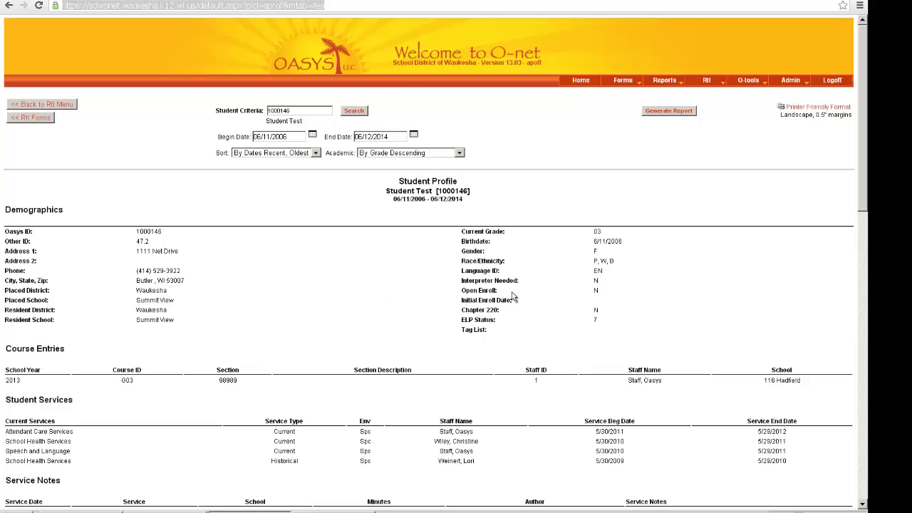
scroll(515, 298, "down", 3)
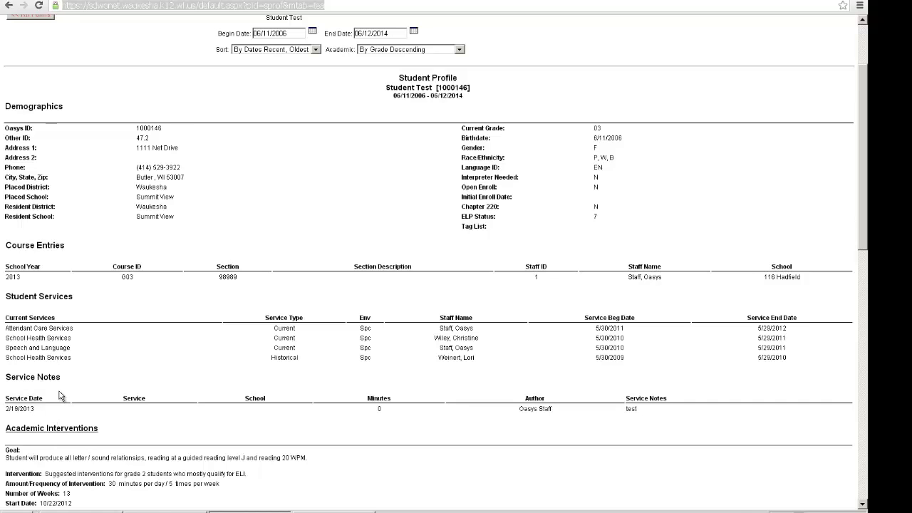
scroll(60, 396, "down", 3)
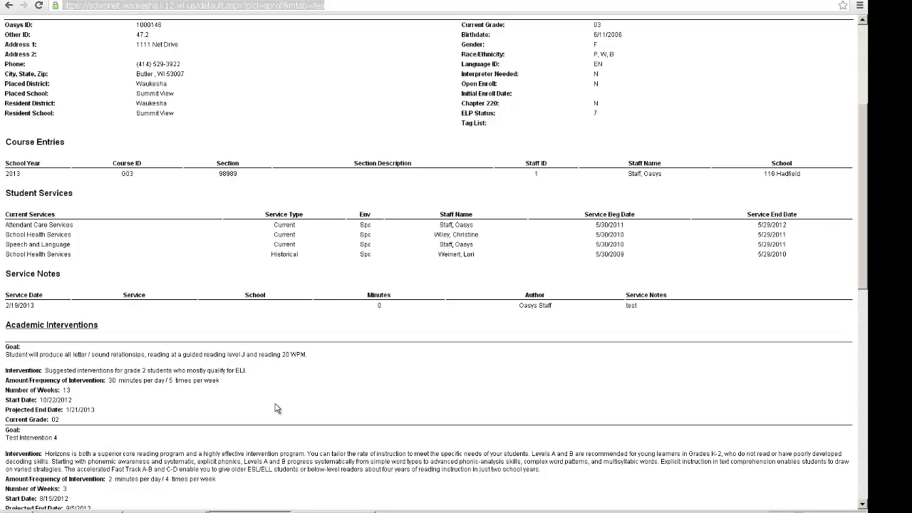
scroll(273, 403, "down", 7)
scroll(270, 401, "down", 4)
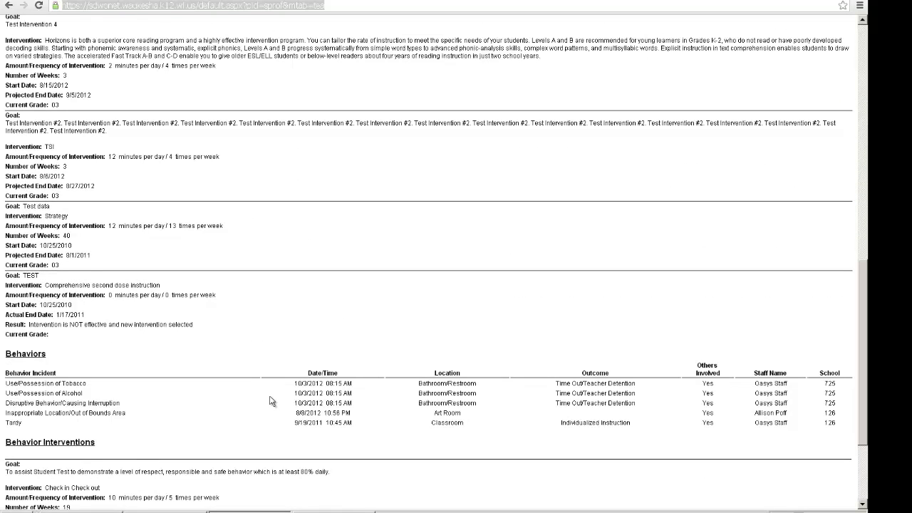
scroll(271, 402, "down", 3)
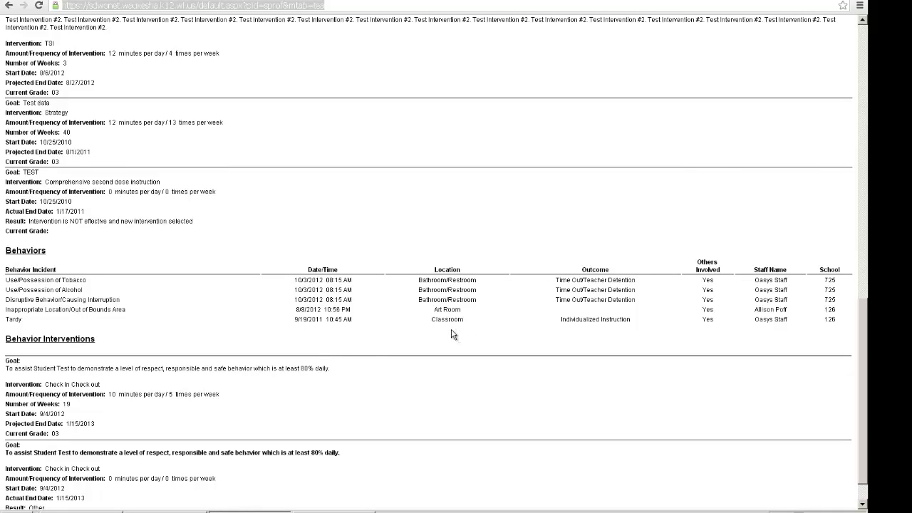
scroll(399, 332, "down", 1)
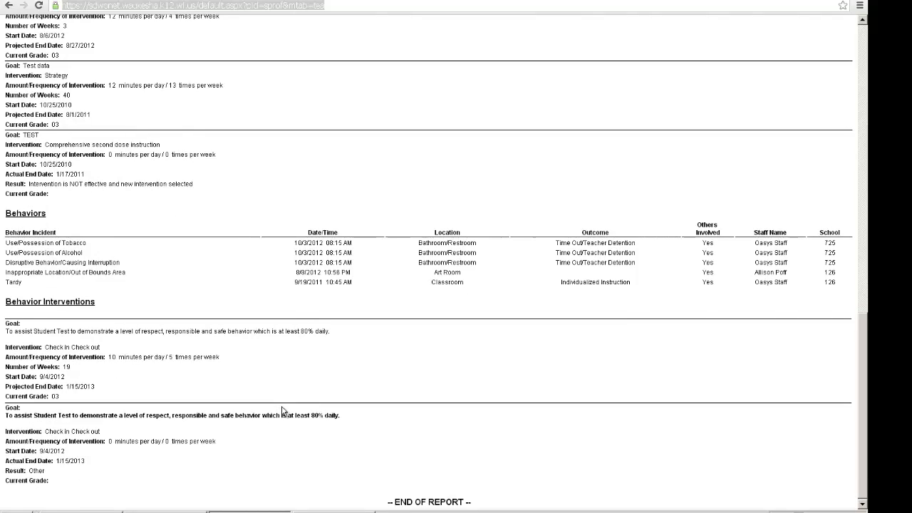
scroll(282, 411, "up", 13)
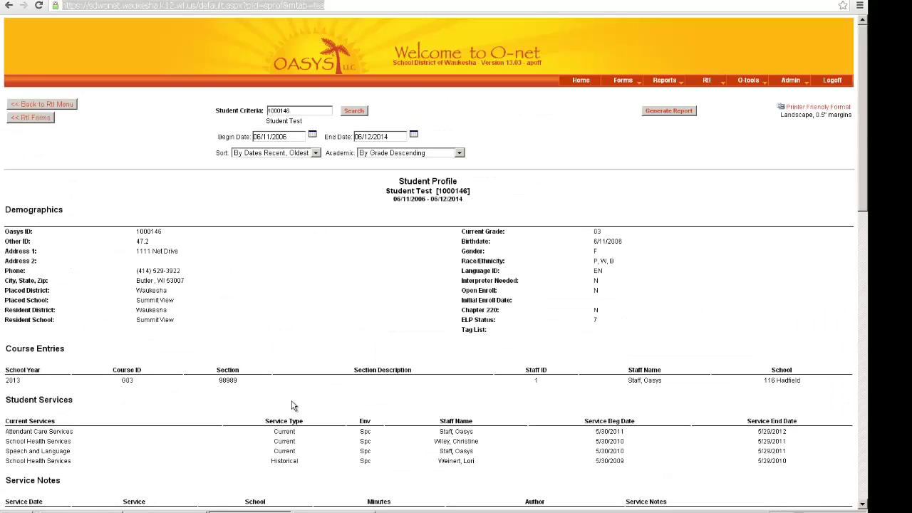
scroll(292, 405, "down", 13)
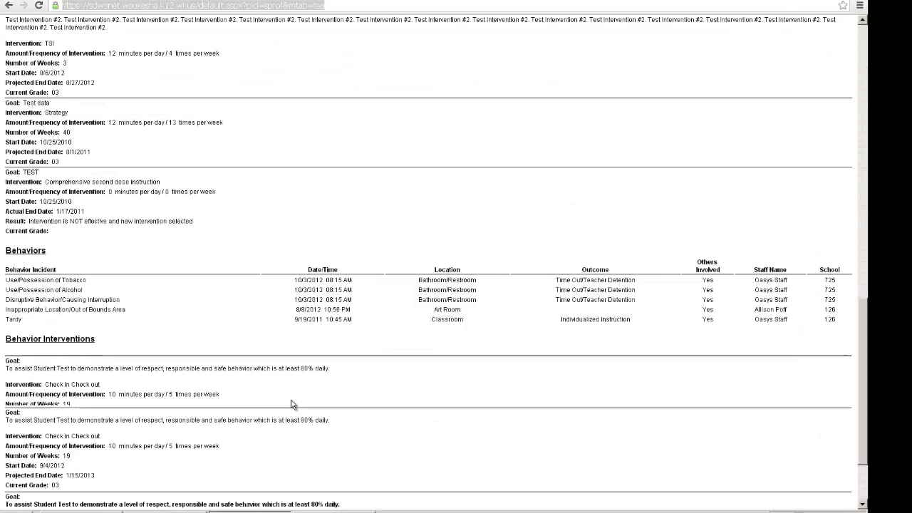
scroll(292, 405, "up", 1)
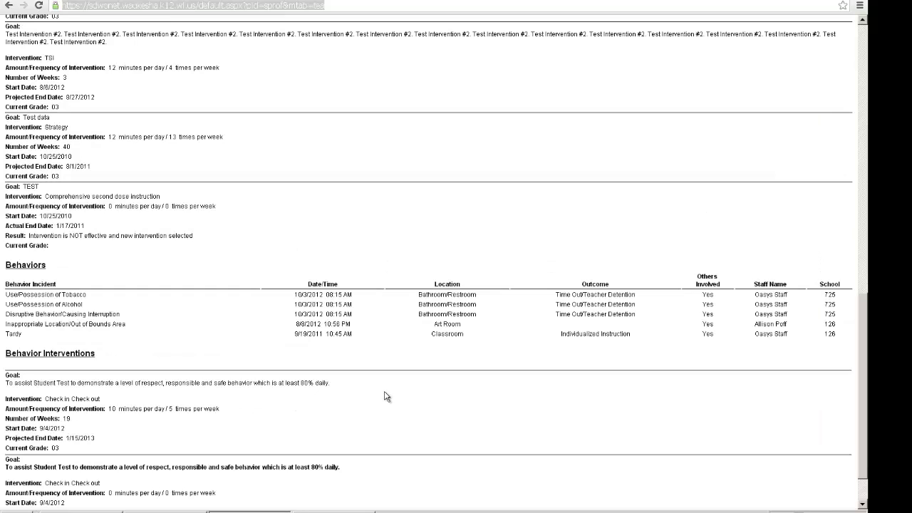
scroll(385, 397, "up", 12)
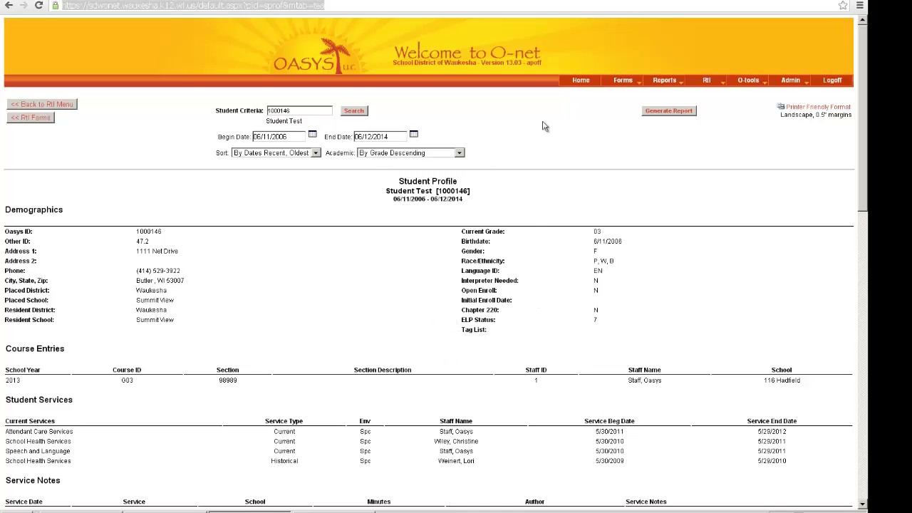
left_click(800, 109)
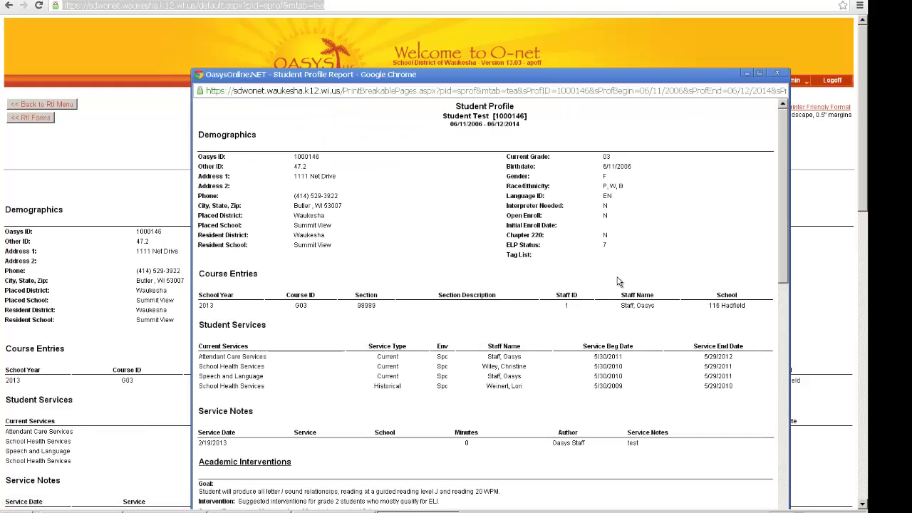
scroll(631, 278, "down", 2)
scroll(632, 278, "down", 6)
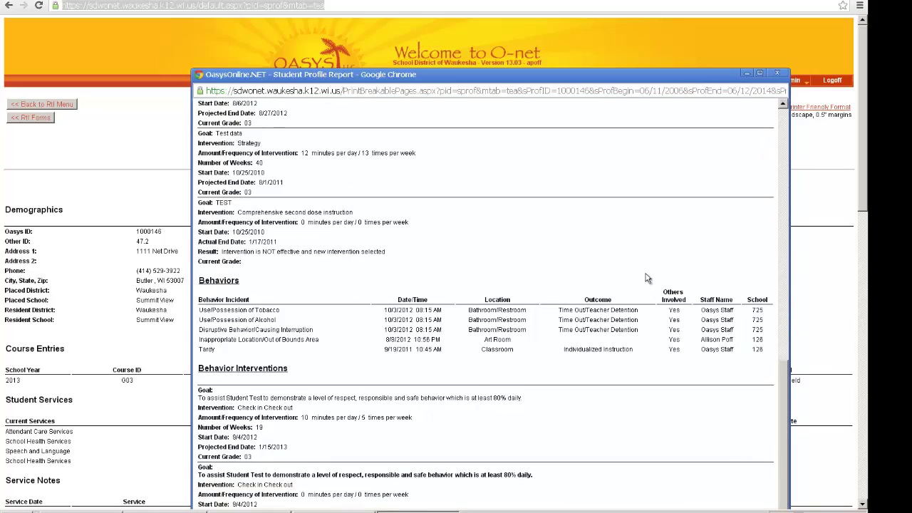
left_click_drag(784, 397, 833, 99)
left_click(777, 72)
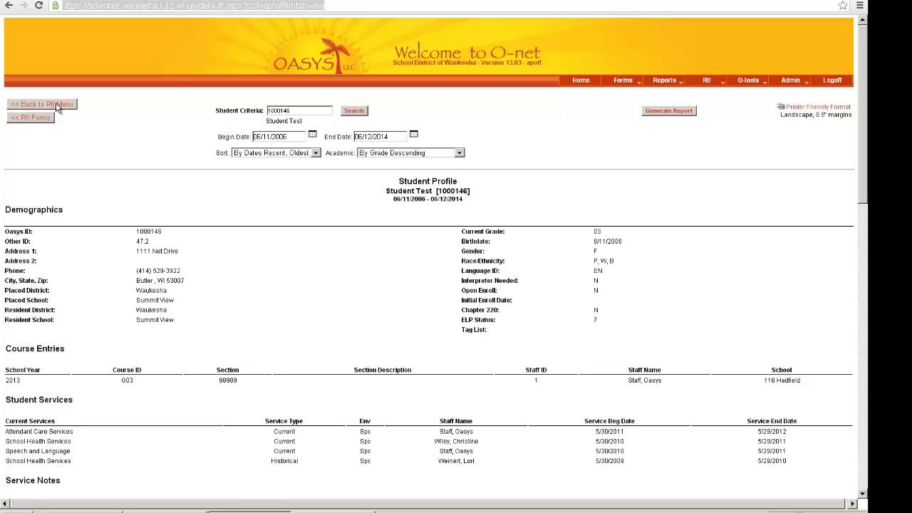
left_click(58, 106)
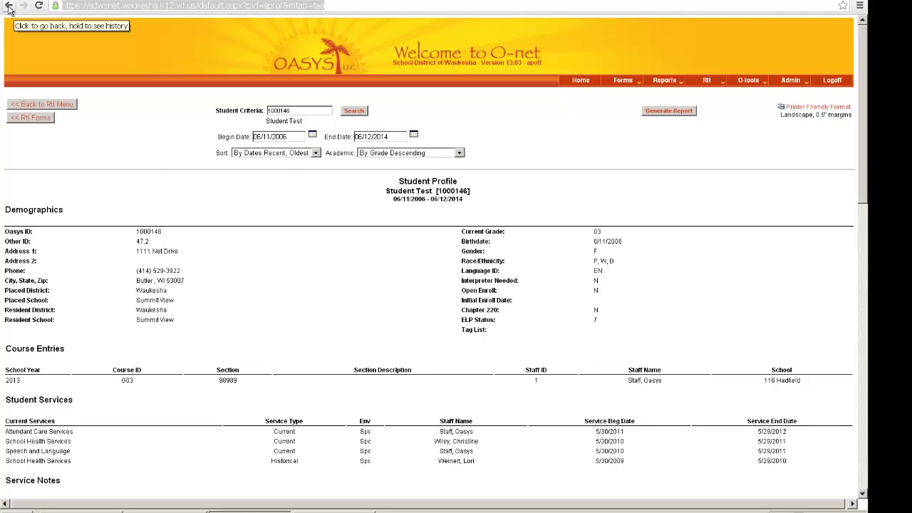
Step: Return to the RtI menu, open the Intervention Listing Report, and filter subject type to Math
left_click(35, 105)
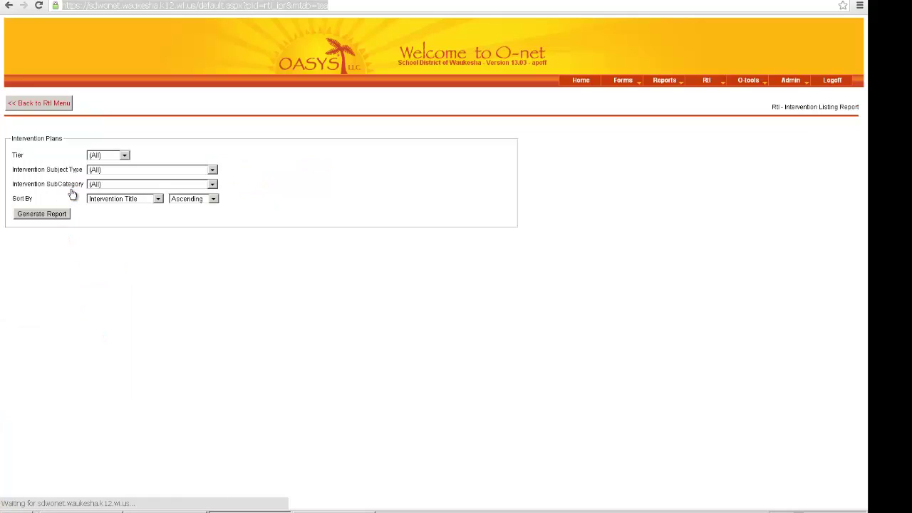
left_click(212, 170)
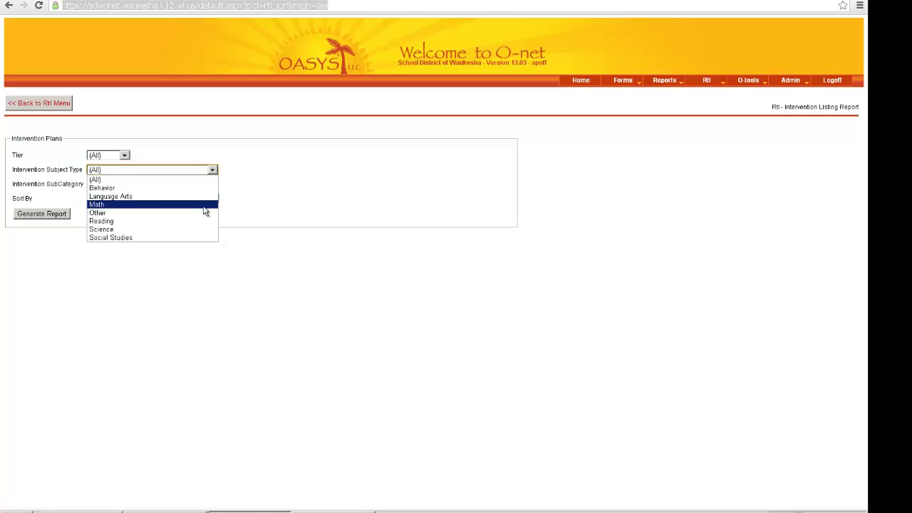
left_click(206, 205)
left_click(213, 184)
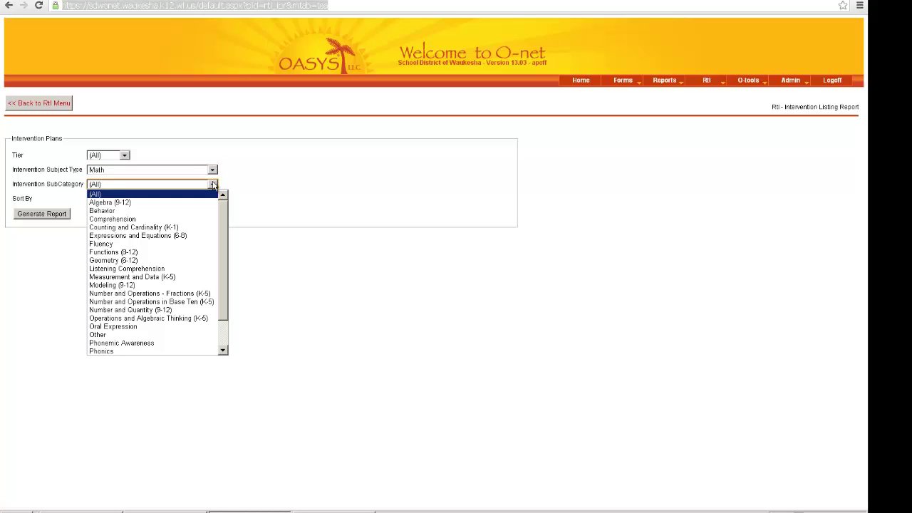
Step: Leave SubCategory at (All), go back to the RtI menu, and open Scatter Graph by Class
left_click(213, 185)
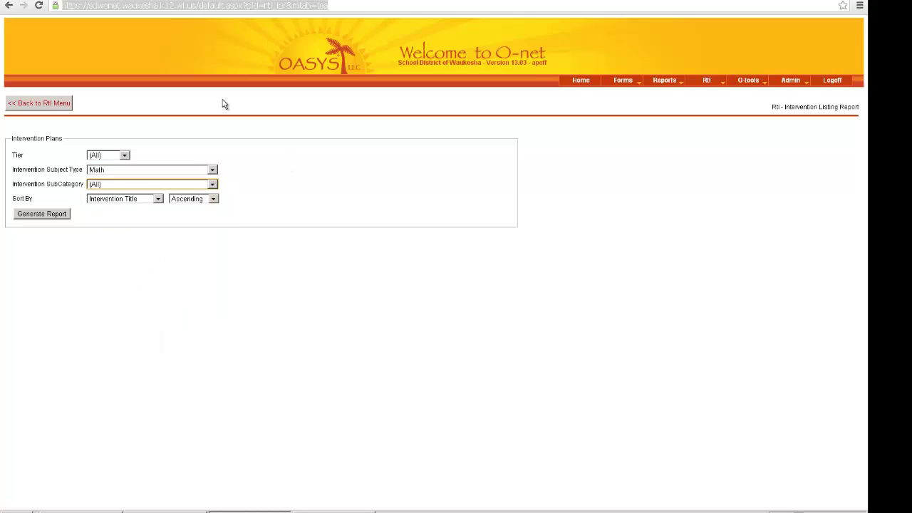
left_click(34, 105)
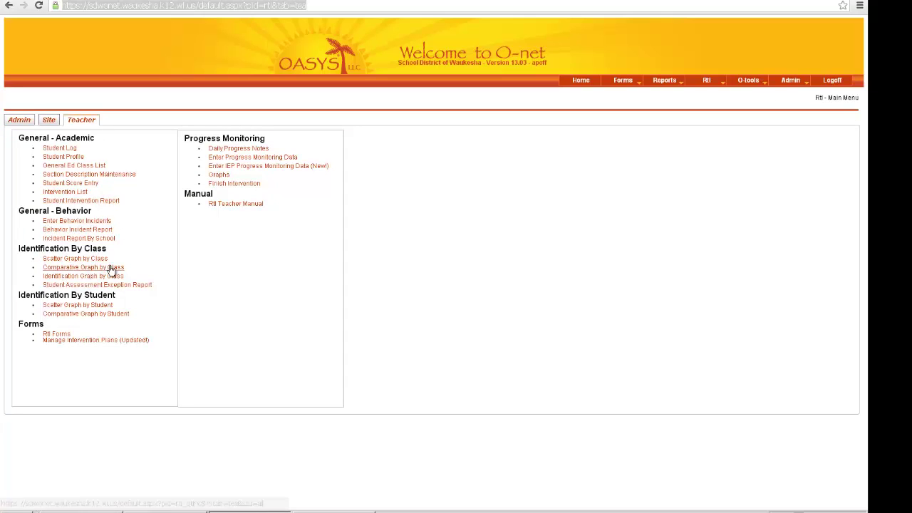
left_click(72, 259)
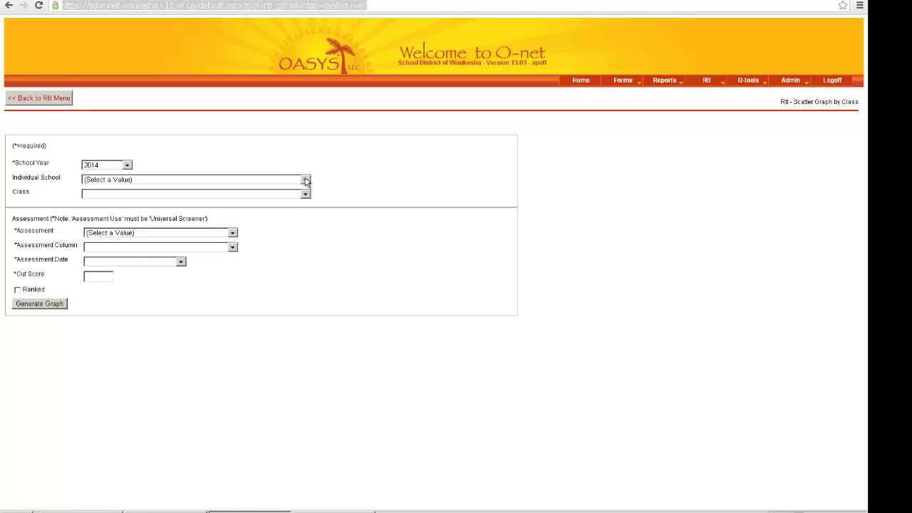
Step: Choose Prairie as the school and its grade 3 homeroom as the class
left_click(305, 180)
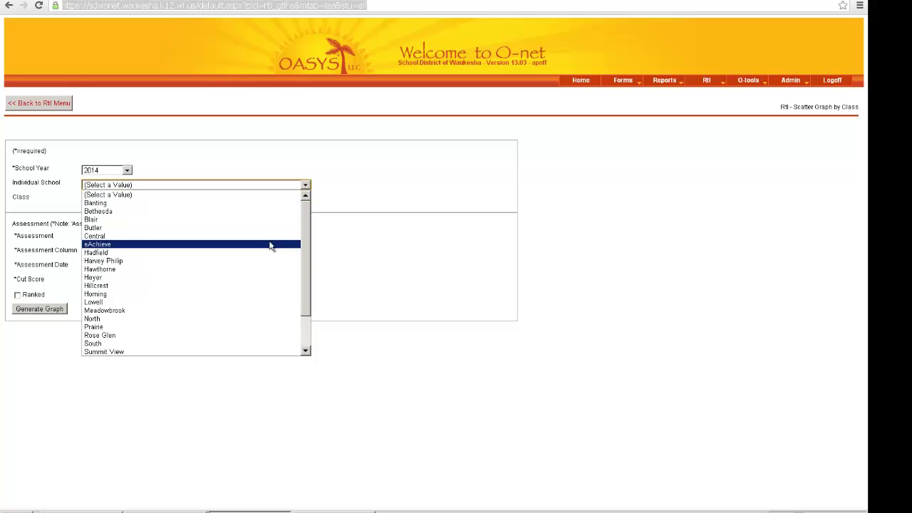
left_click(306, 186)
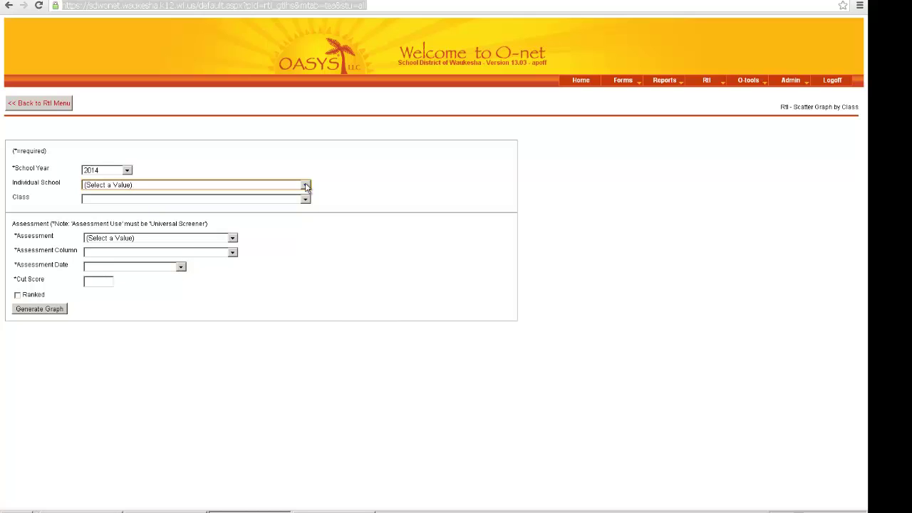
left_click(306, 186)
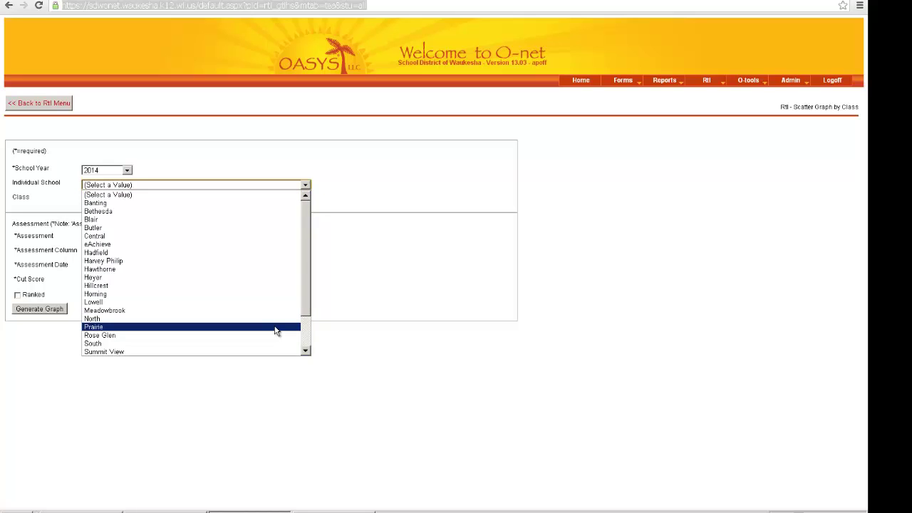
left_click(276, 328)
left_click(305, 201)
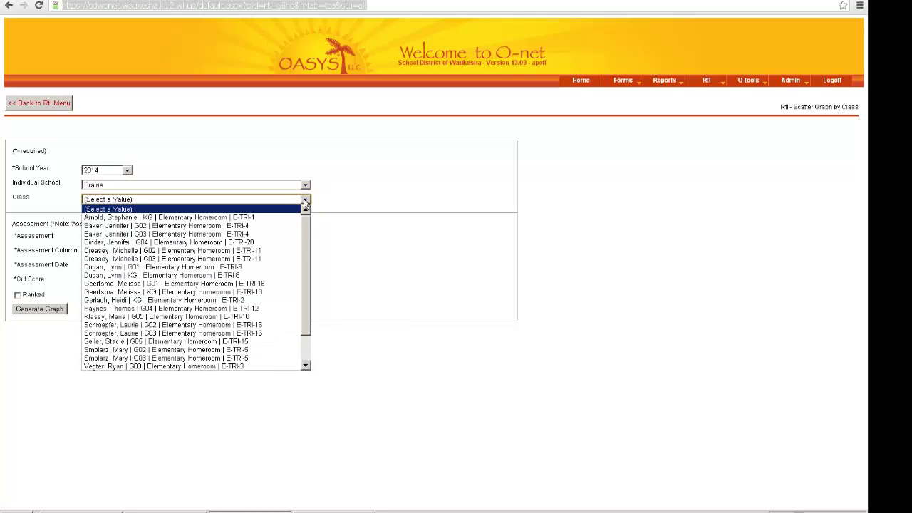
left_click(260, 333)
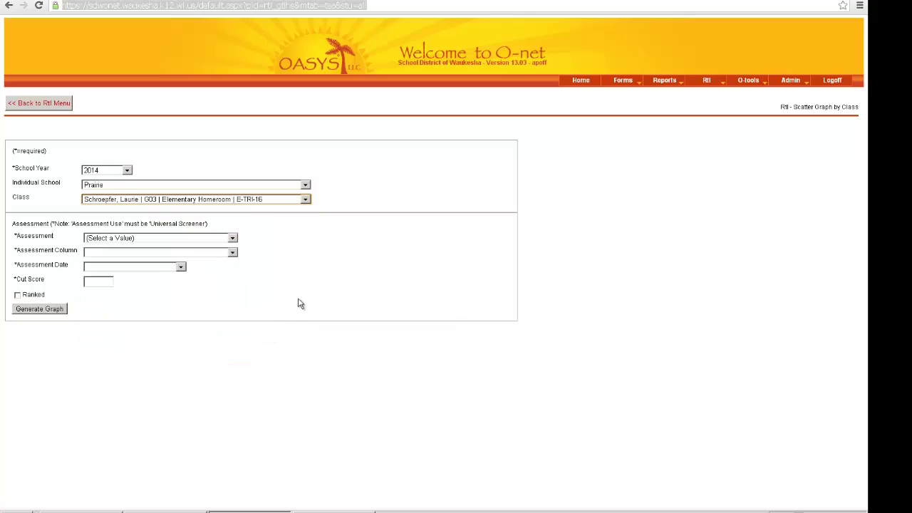
Step: Select Grade 2 MAP Math RIT as the assessment
left_click(232, 240)
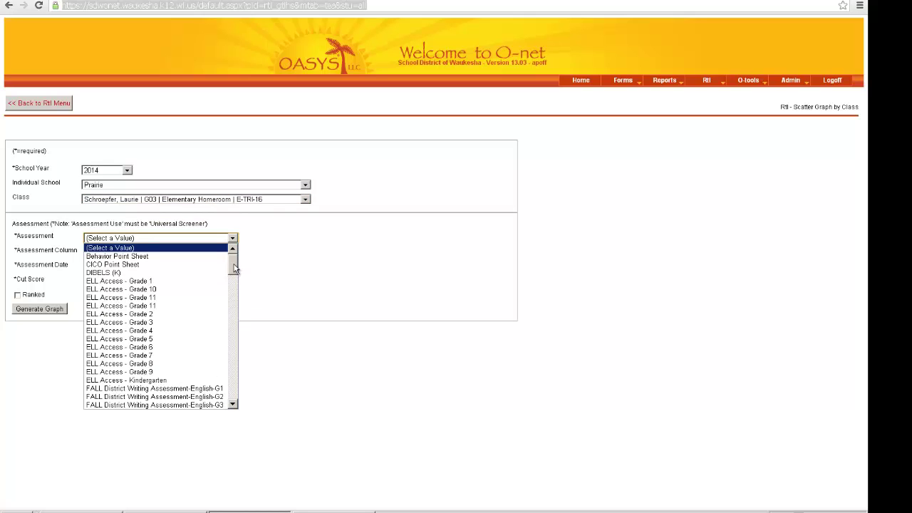
left_click_drag(234, 268, 229, 315)
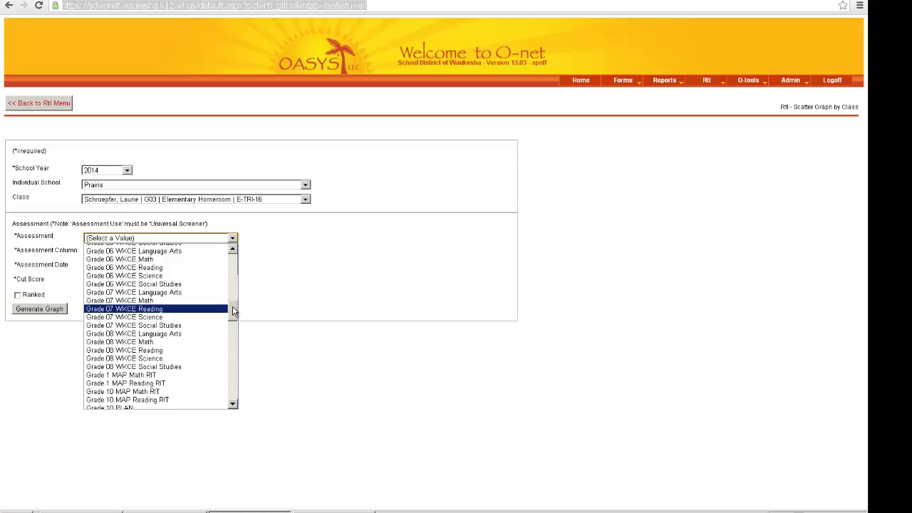
left_click_drag(232, 311, 232, 320)
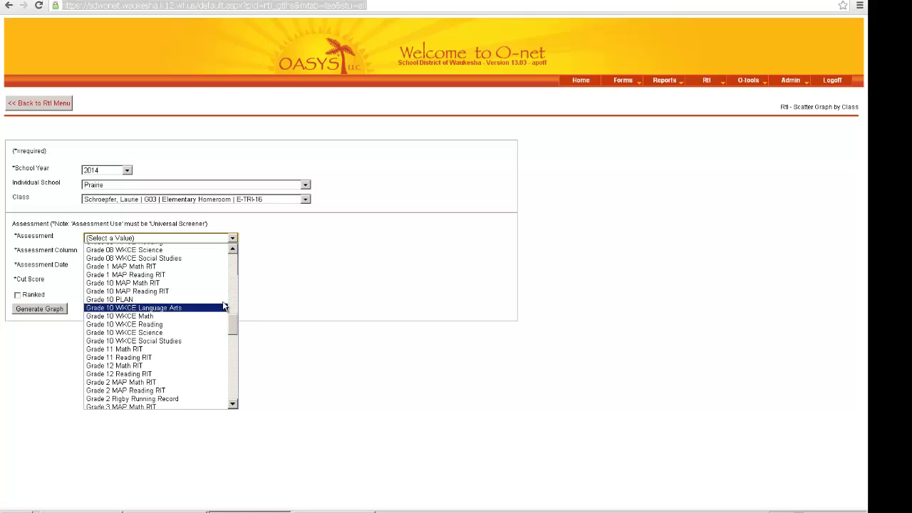
left_click(148, 382)
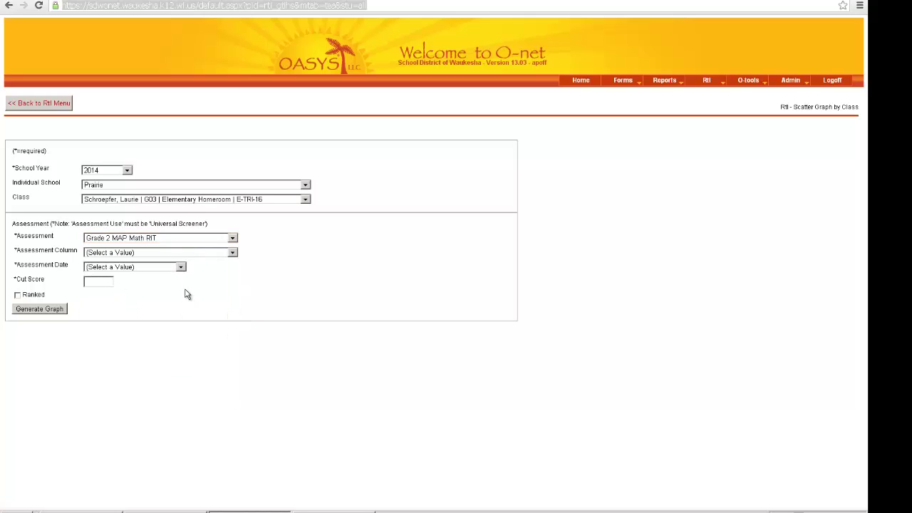
Step: Graph the Percentile column for the 05/01/13 assessment date, keeping the 40.00 cut score
left_click(234, 254)
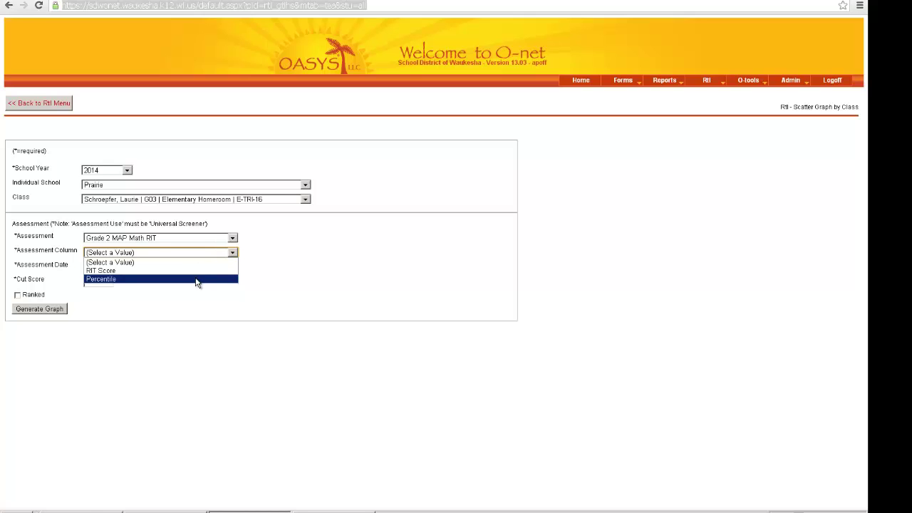
left_click(198, 280)
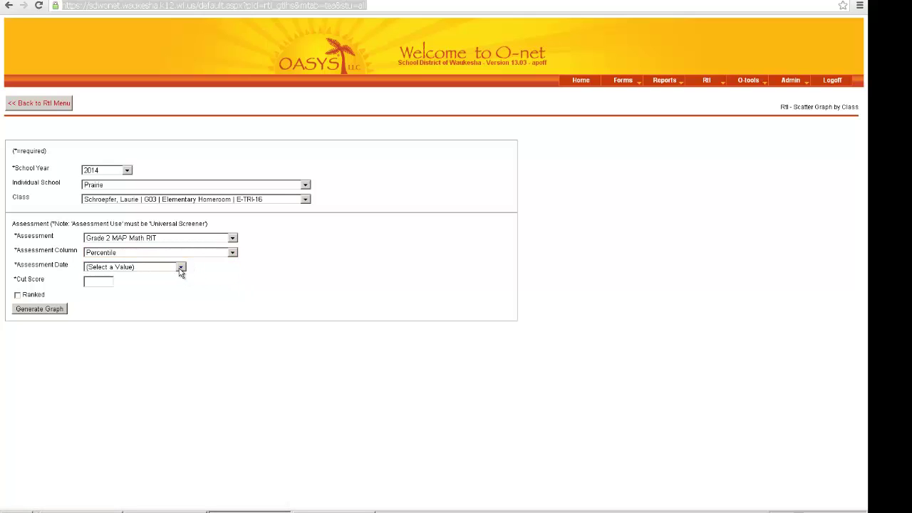
left_click(180, 268)
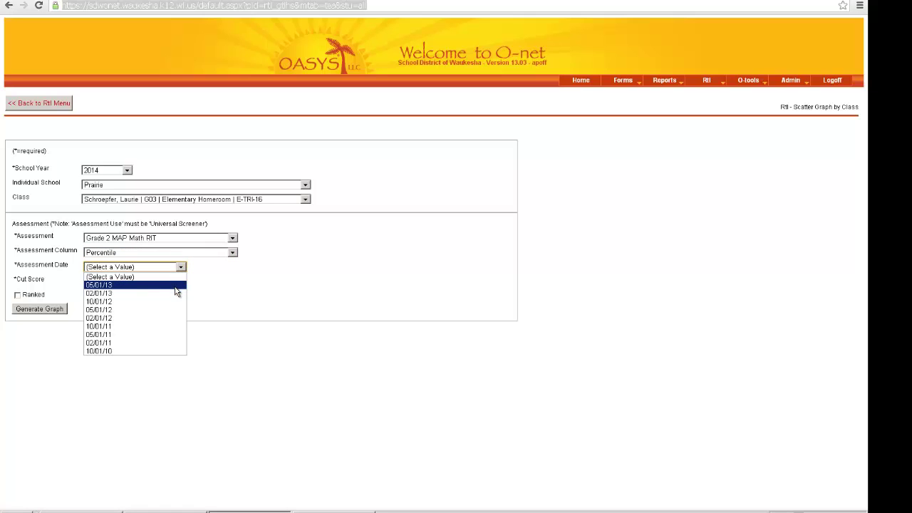
left_click(175, 288)
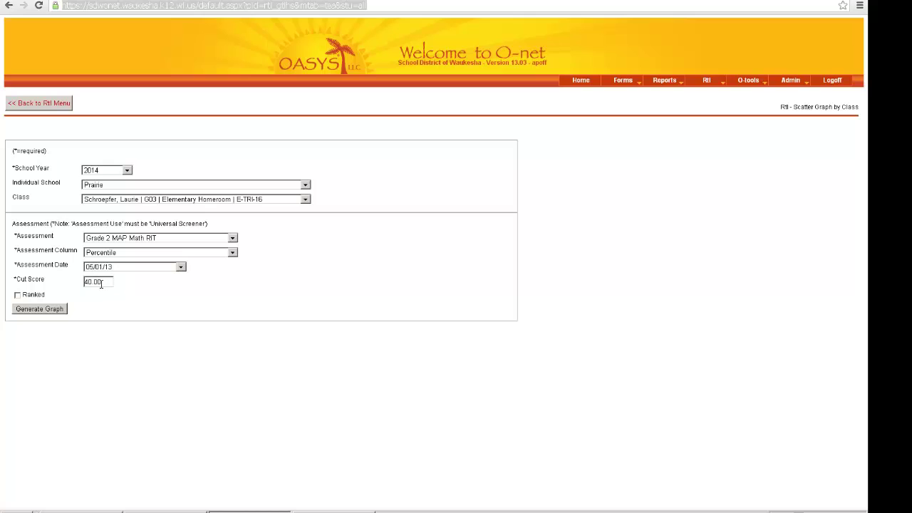
left_click_drag(102, 282, 67, 278)
Step: Generate the student identification scatter graph so its workbook opens in Excel
left_click(47, 312)
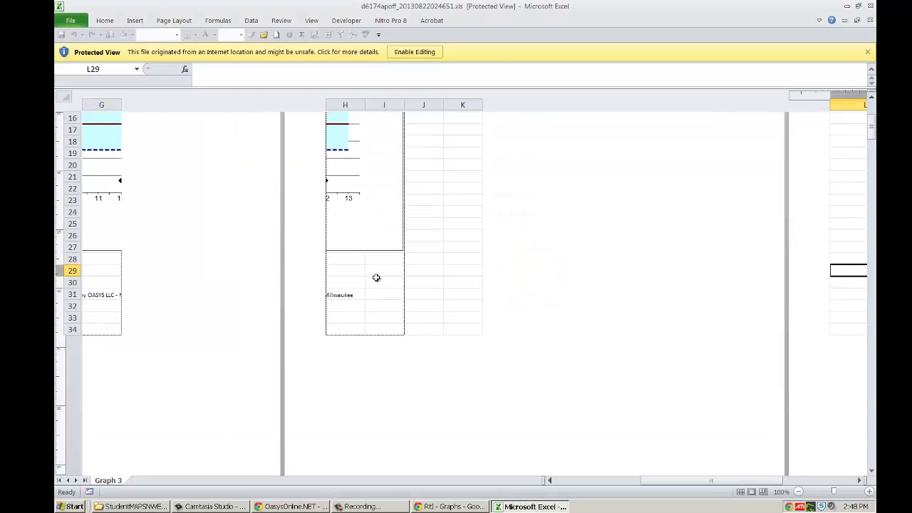
Step: Enable editing of the downloaded graph workbook and bring Excel into view
left_click(414, 51)
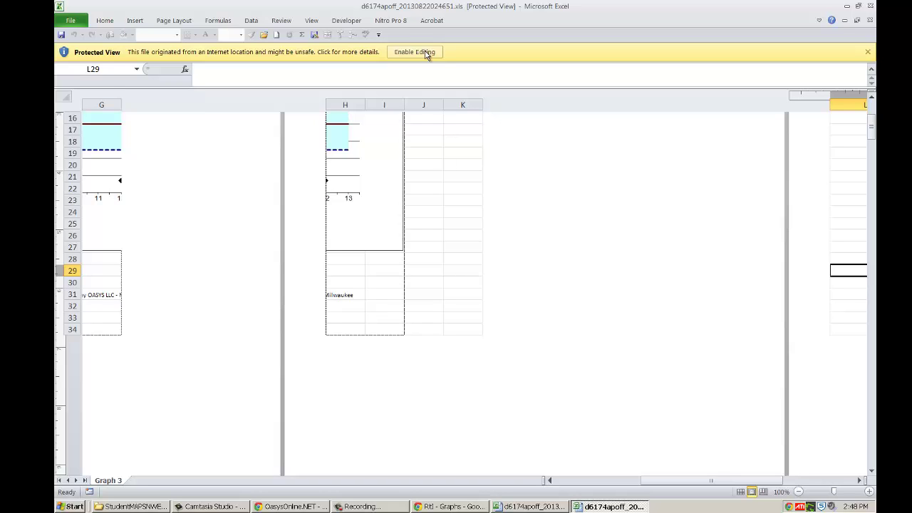
left_click(426, 53)
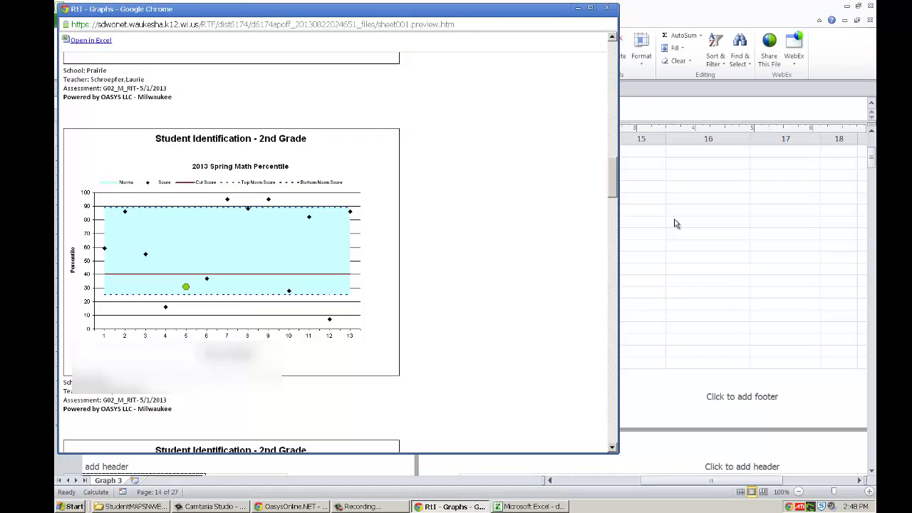
left_click(578, 8)
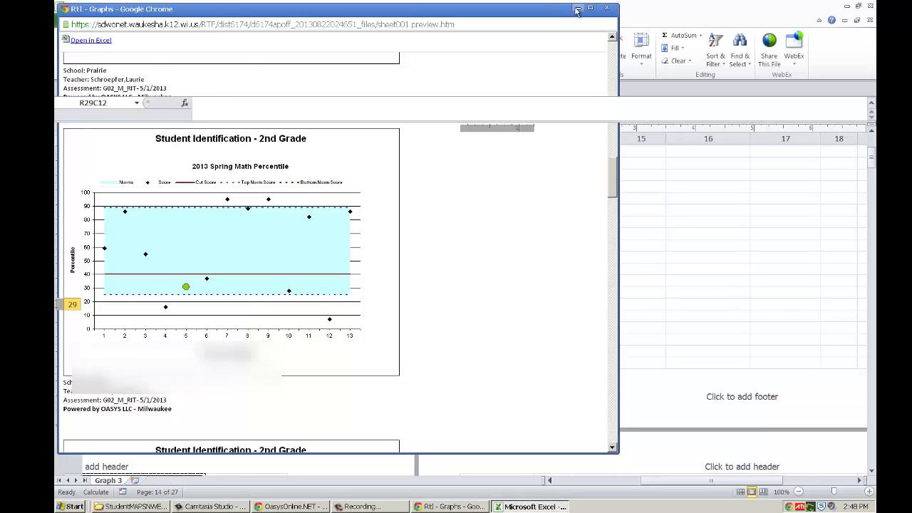
Step: Scroll across the Graph 3 sheet to review the scatter chart and student scores, then close Excel
left_click_drag(687, 482, 590, 483)
scroll(584, 440, "up", 6)
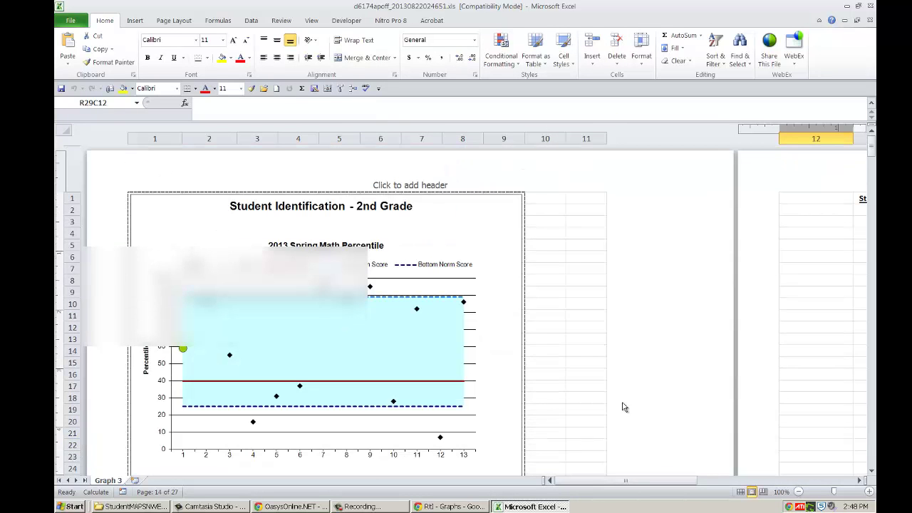
left_click_drag(570, 483, 700, 484)
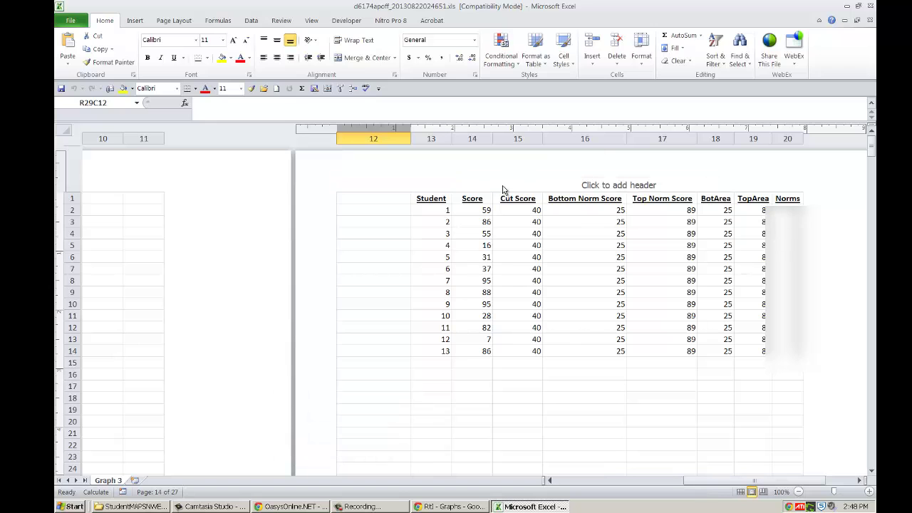
left_click_drag(718, 483, 604, 491)
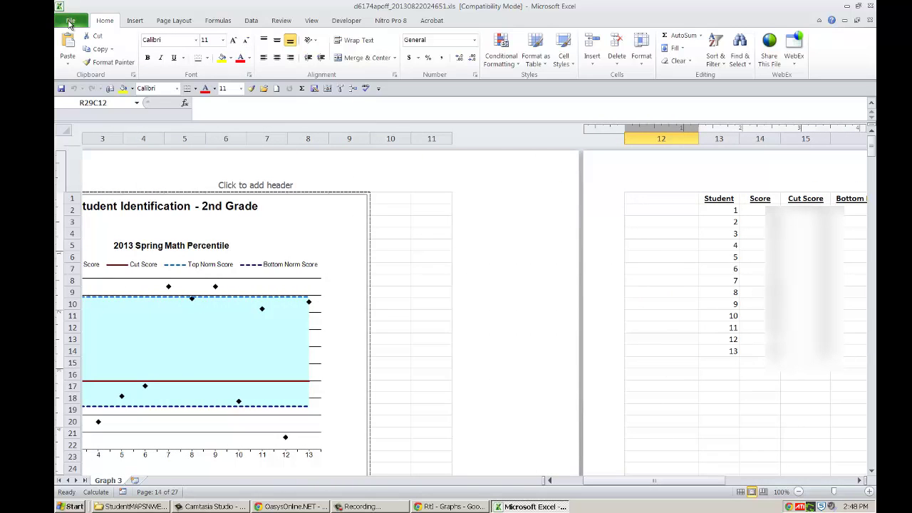
left_click(871, 5)
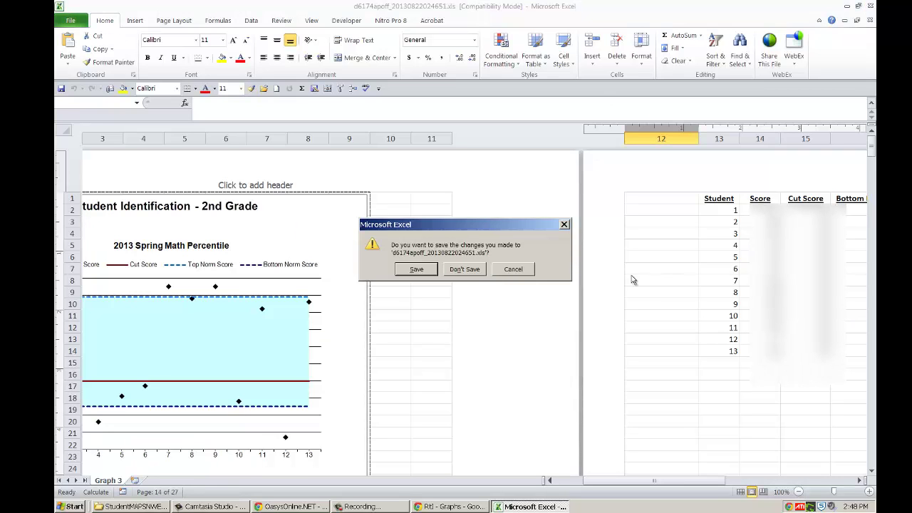
Step: Close Excel without saving, then go from the RtI menu to the Comparative Graph by Class form
left_click(464, 269)
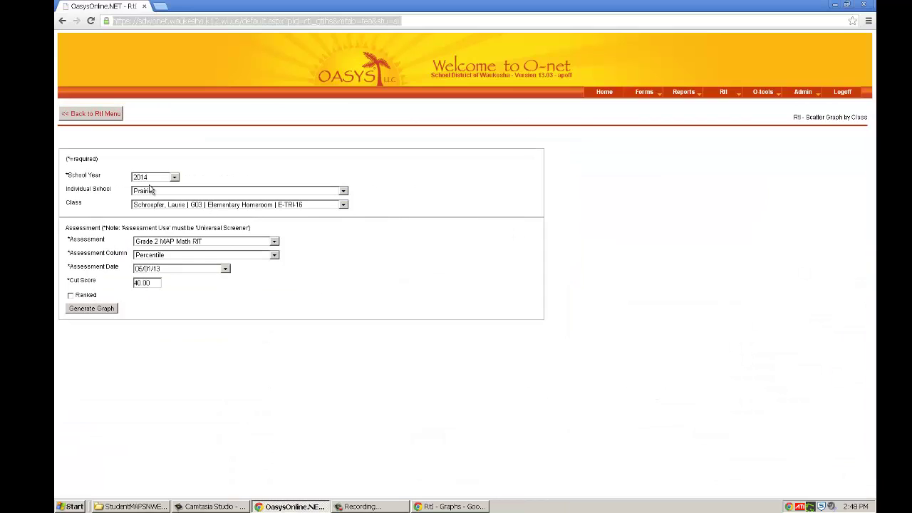
left_click(101, 121)
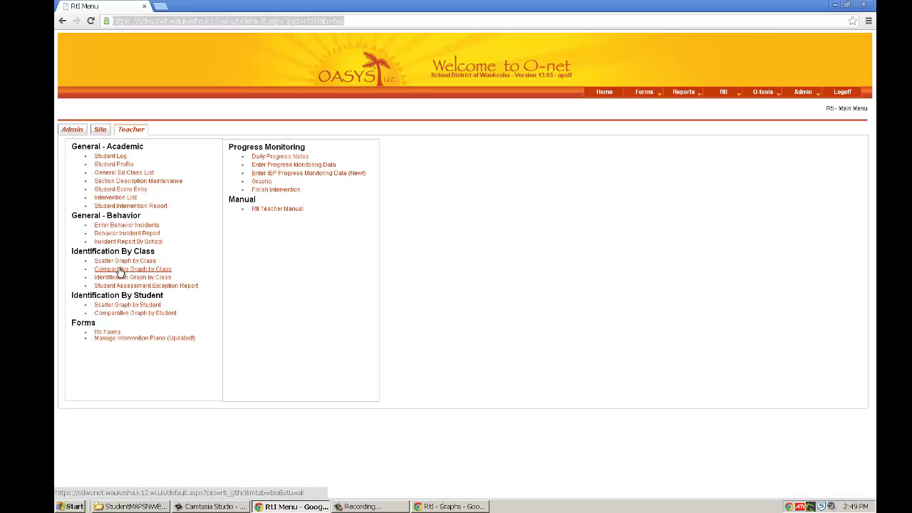
left_click(121, 271)
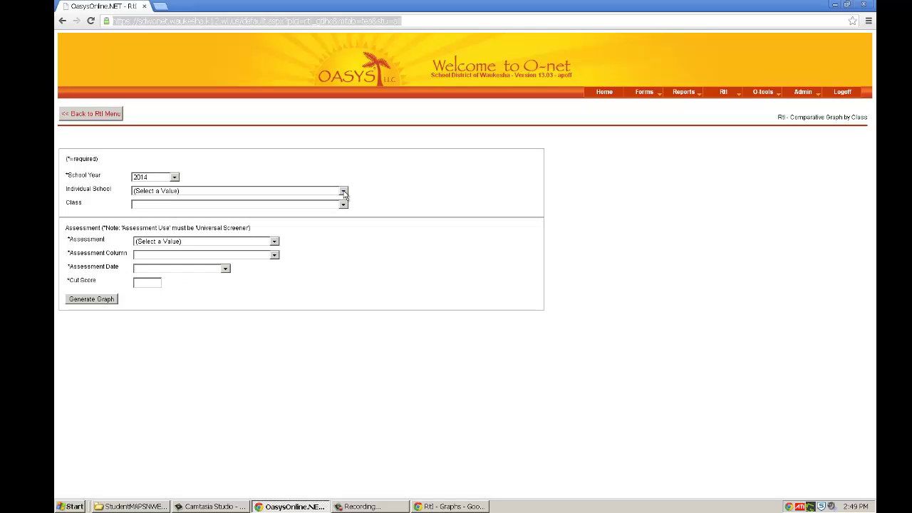
Step: Select Horning as the school and the Reading Workshop 7 class 5092-10
left_click(343, 192)
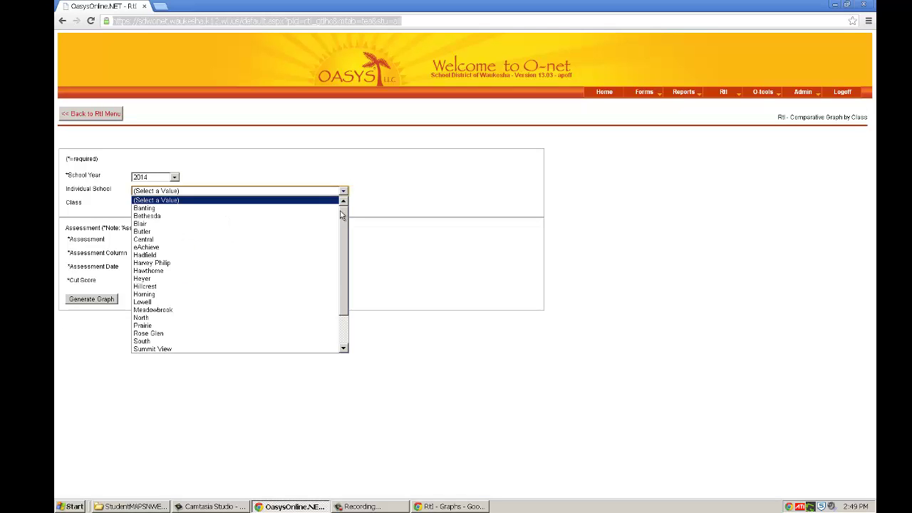
left_click(323, 295)
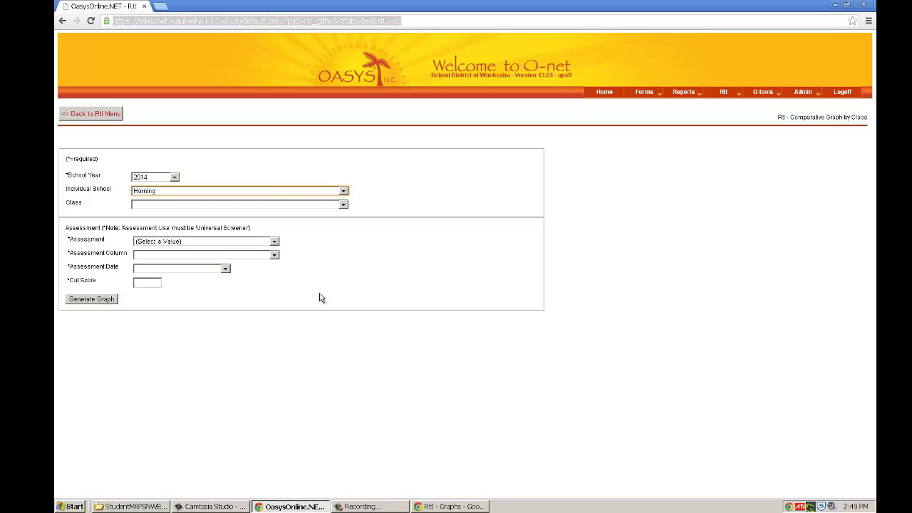
left_click(344, 205)
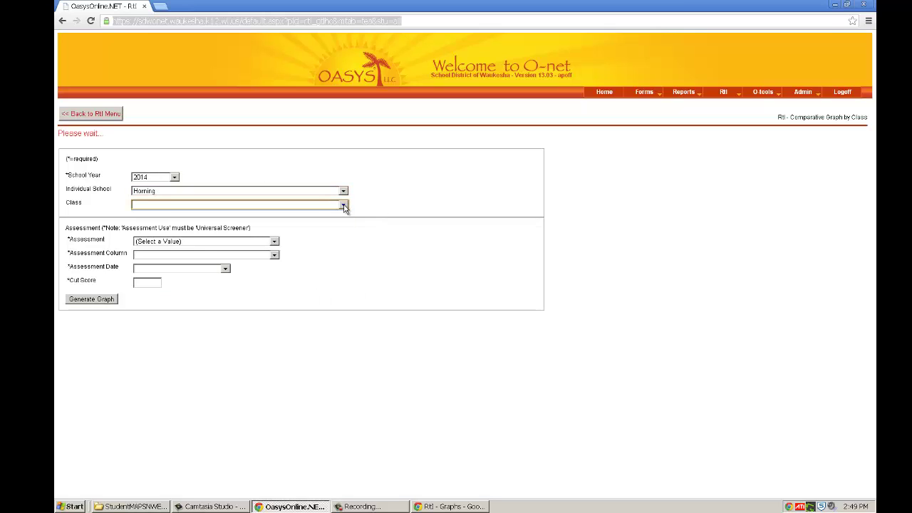
left_click(344, 206)
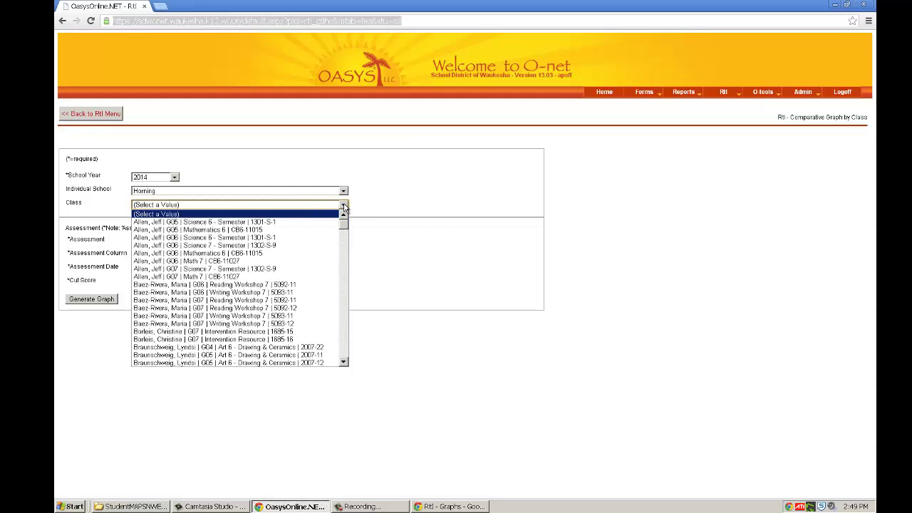
left_click_drag(343, 226, 341, 246)
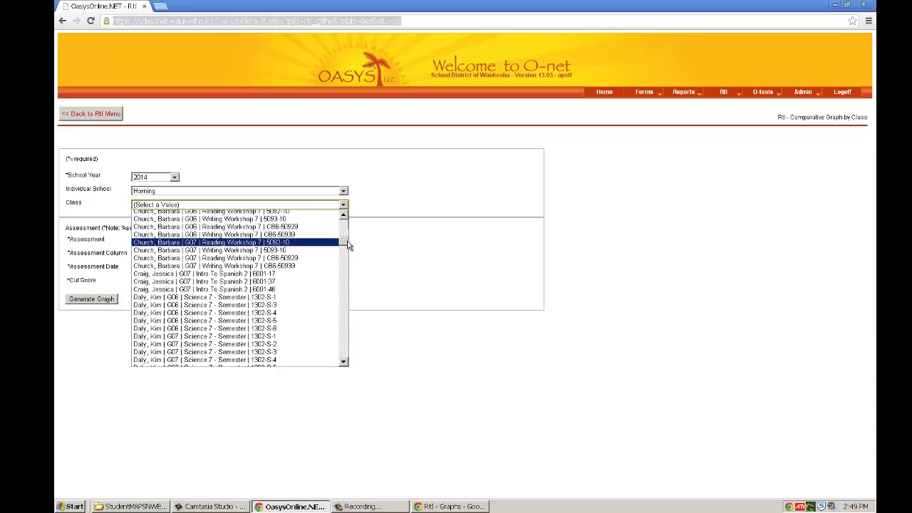
left_click(314, 243)
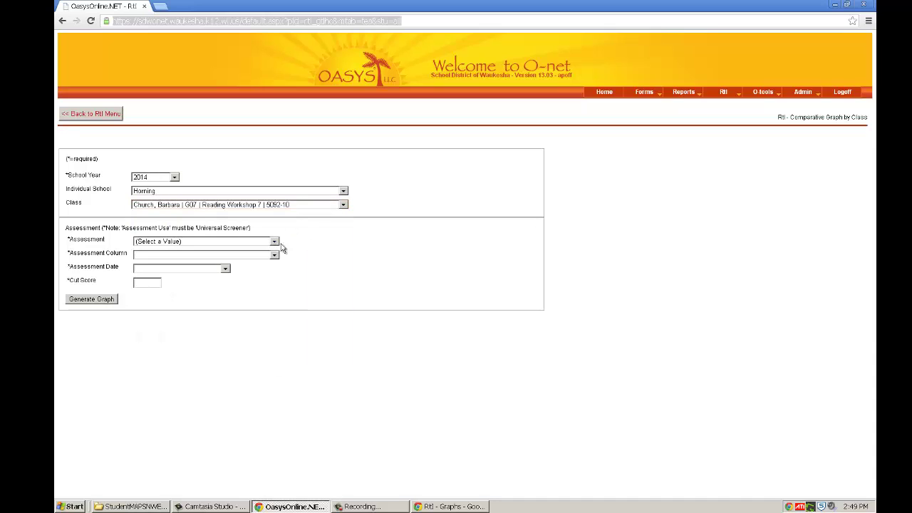
Step: Choose Grade 6 MAP Reading RIT as the assessment
left_click(275, 243)
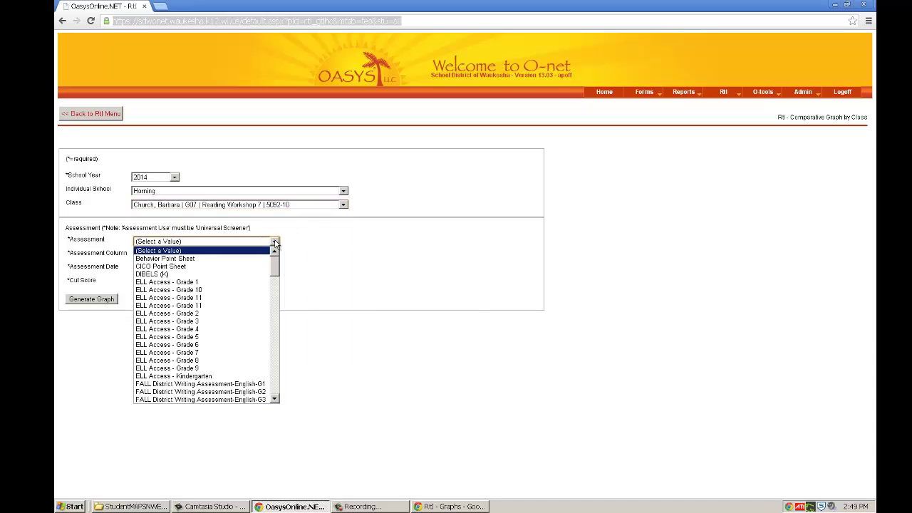
left_click_drag(274, 269, 275, 275)
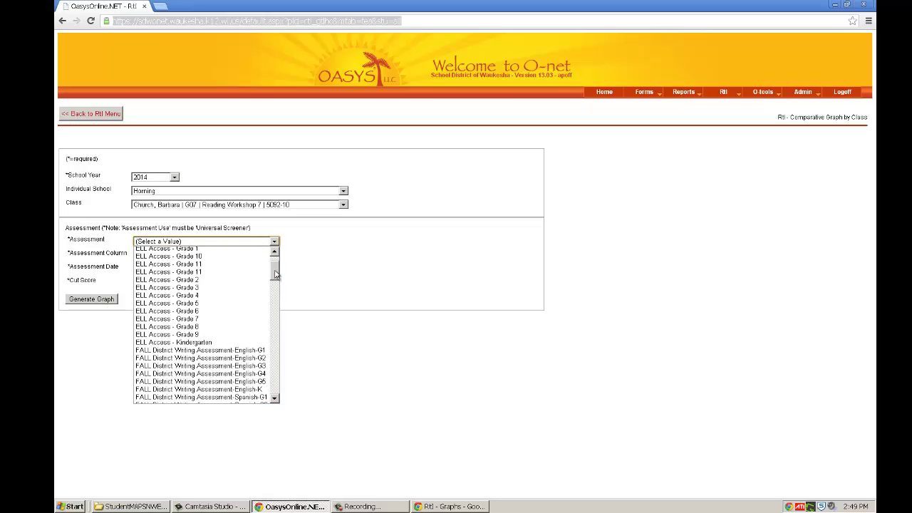
left_click_drag(275, 275, 275, 305)
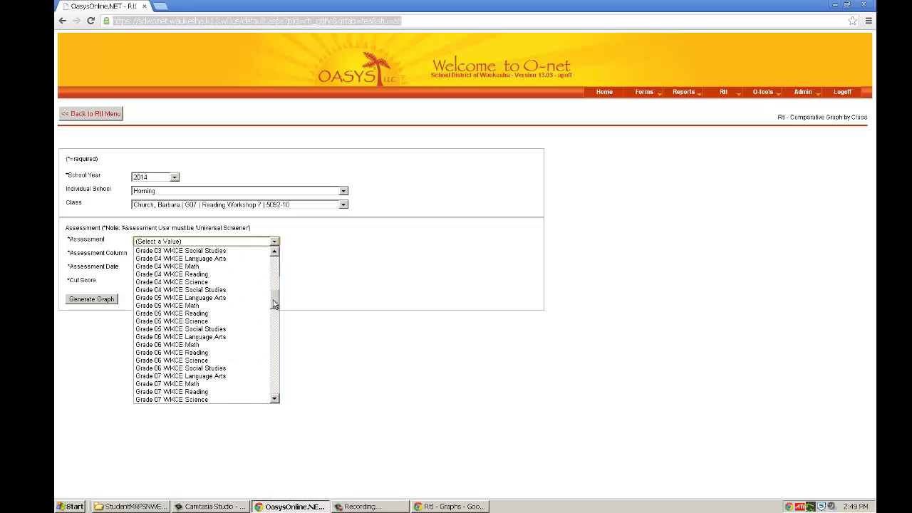
left_click_drag(275, 305, 273, 335)
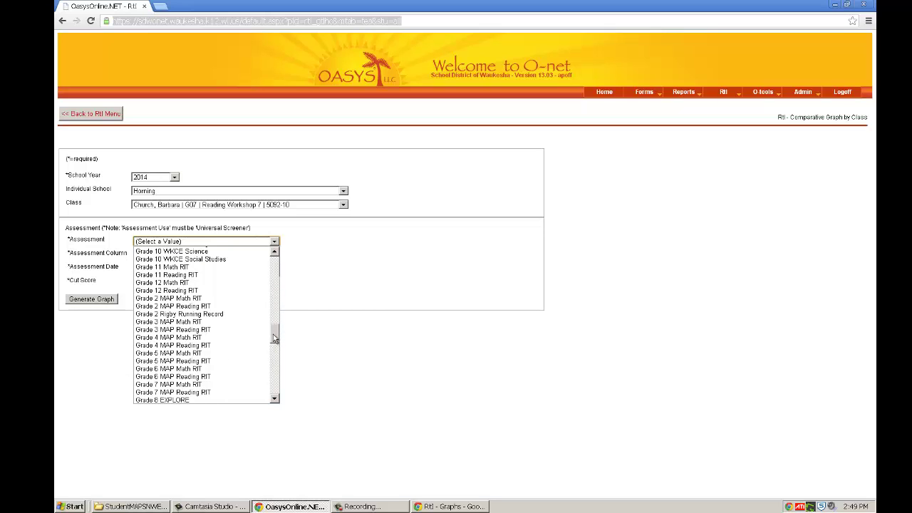
left_click(210, 376)
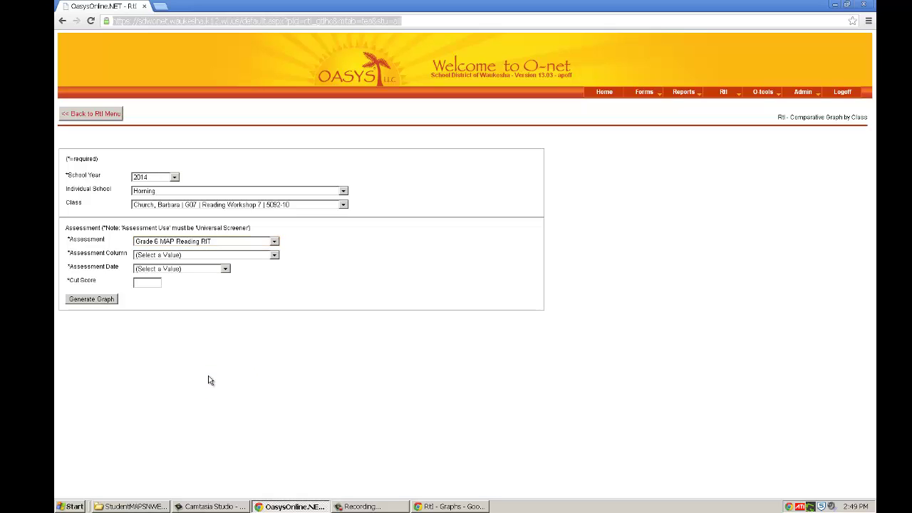
Step: Set the score column to RIT Score, the date to 05/01/13, and enter the cut score 218
left_click(274, 257)
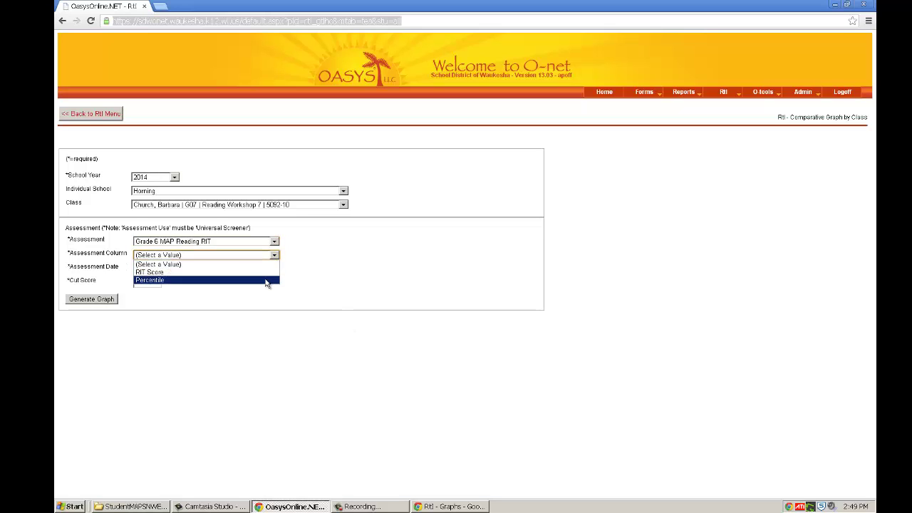
left_click(266, 282)
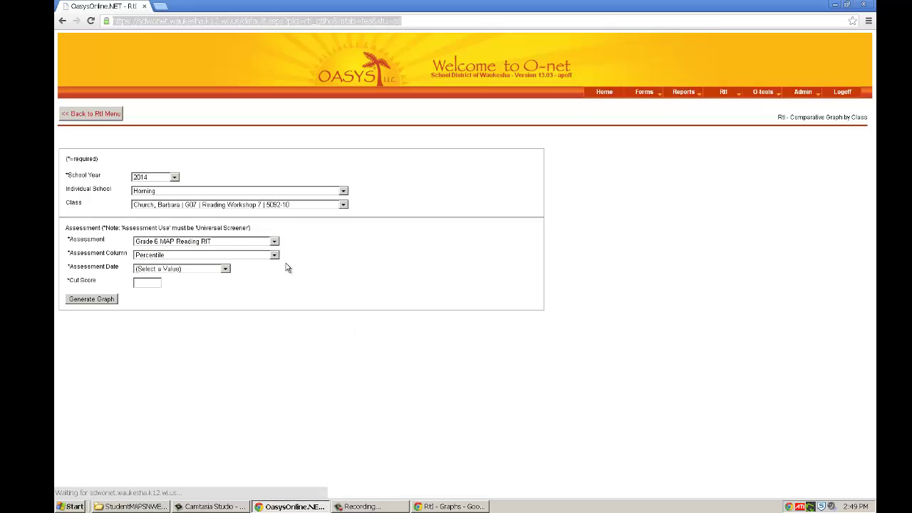
left_click(225, 269)
left_click(225, 270)
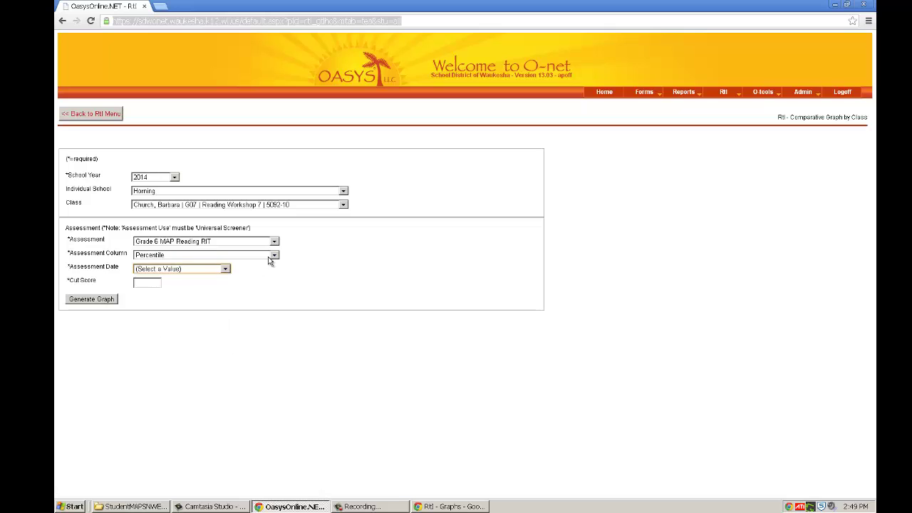
left_click(274, 255)
left_click(221, 273)
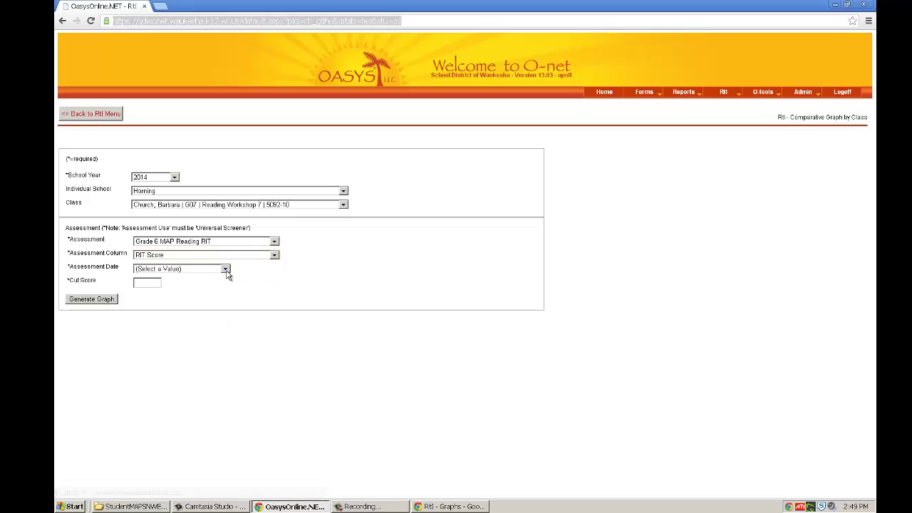
left_click(225, 271)
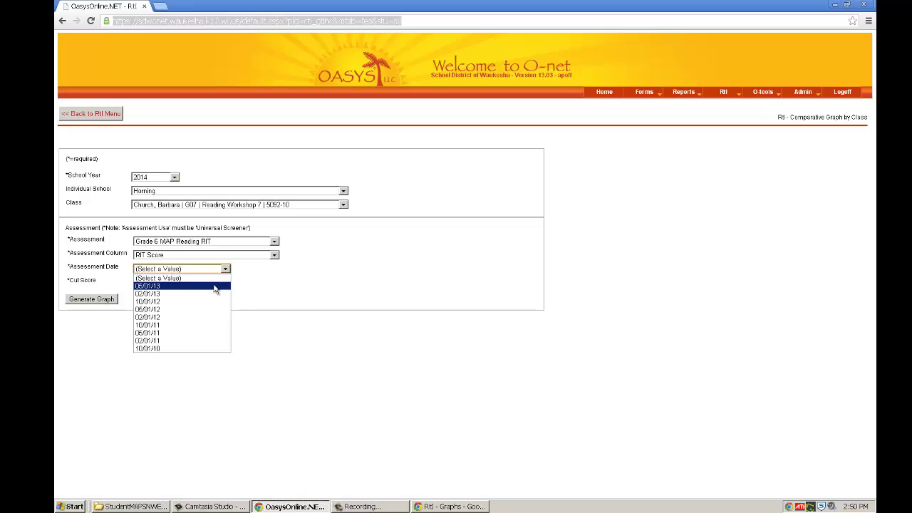
left_click(155, 286)
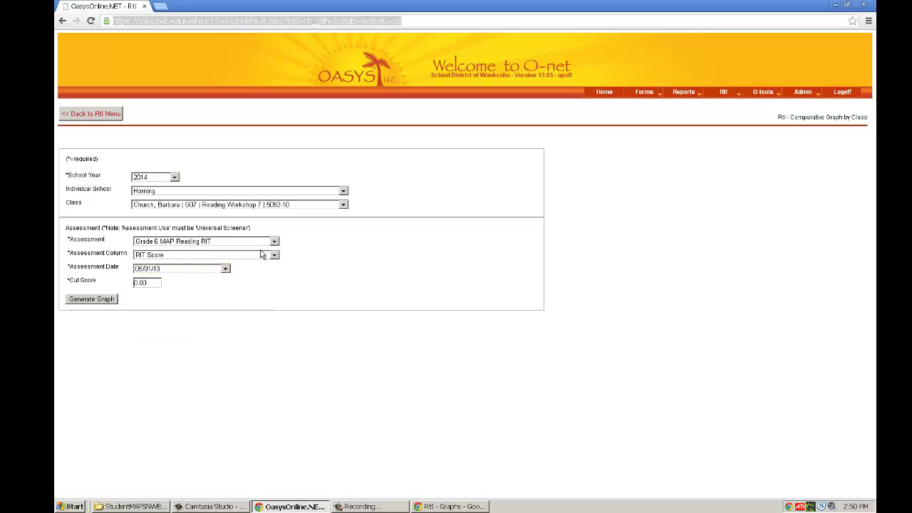
left_click(150, 281)
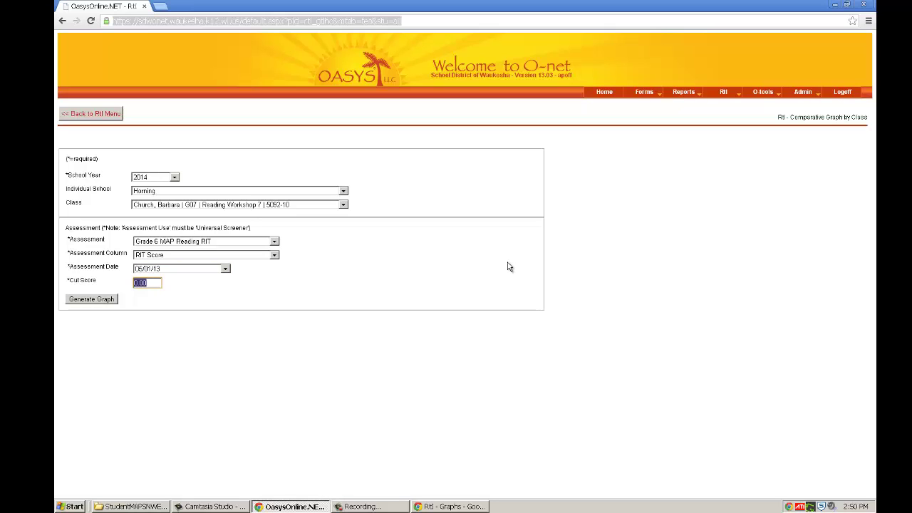
type("32")
left_click(88, 300)
left_click(89, 300)
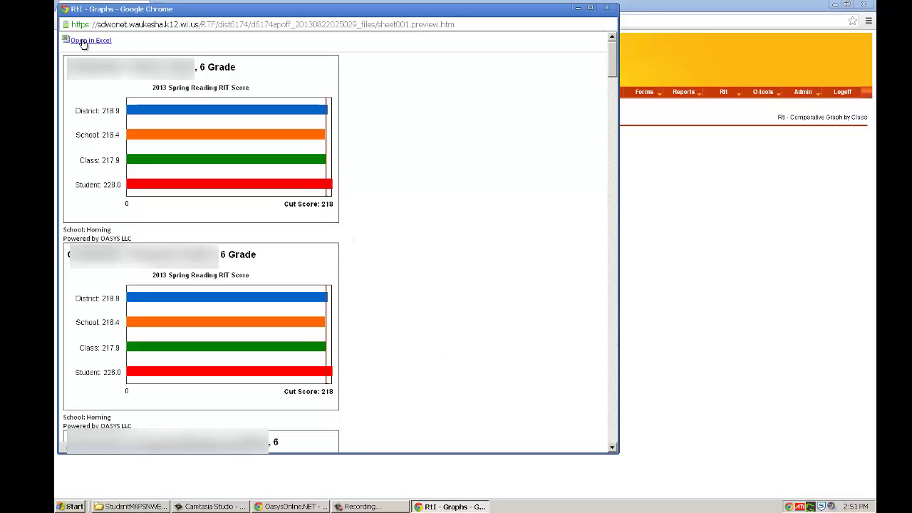
left_click(607, 7)
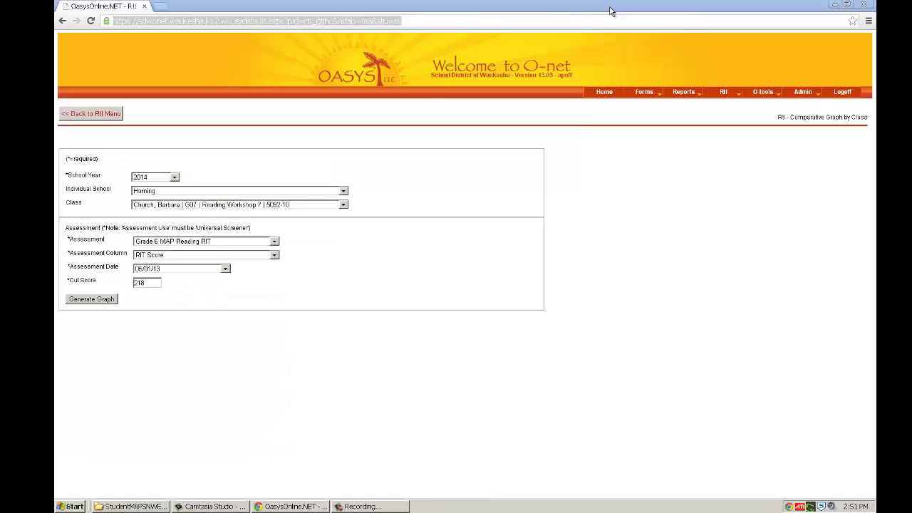
Step: Go back to the RtI menu and choose Identification Graph by Class under Identification By Class
left_click(105, 117)
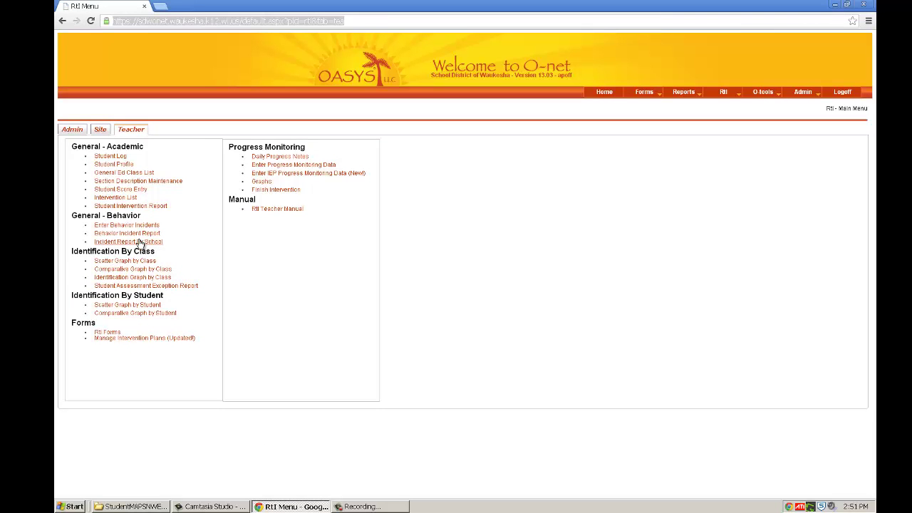
left_click(125, 278)
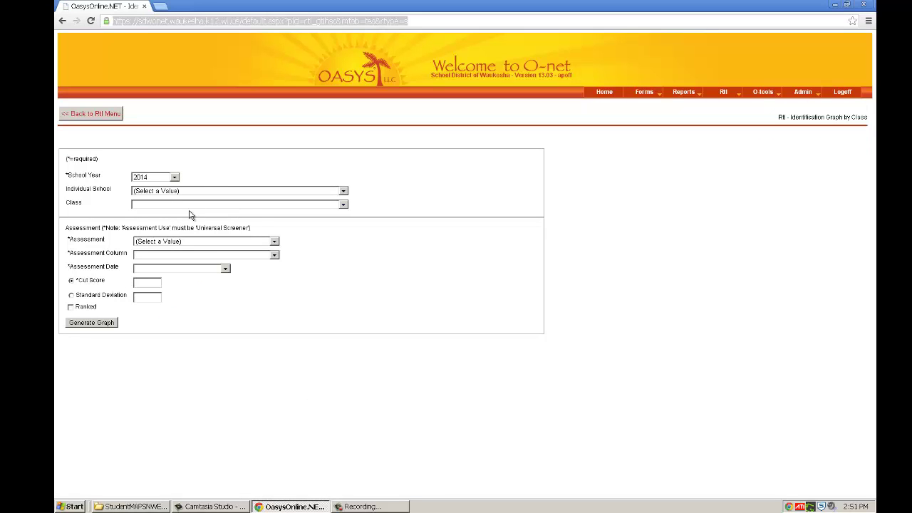
Step: Select South as the school and the G08 English 9 class, section 5018-5
left_click(343, 191)
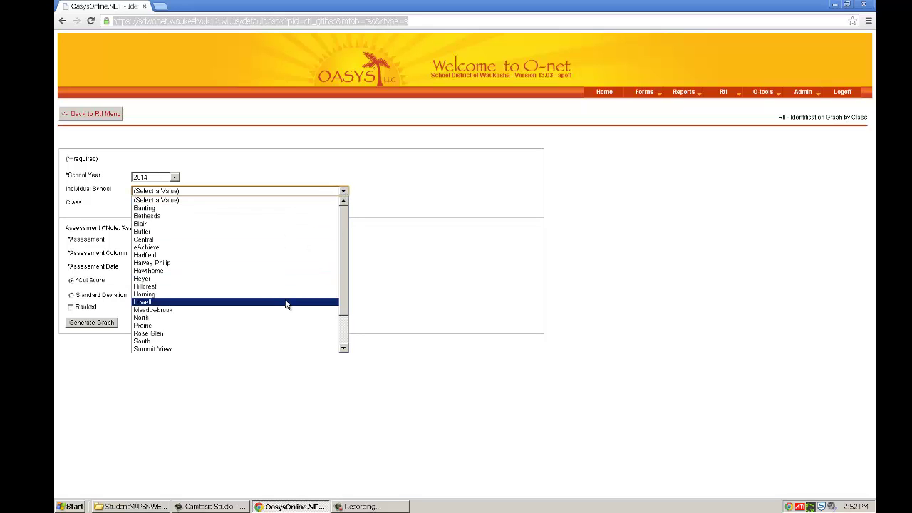
scroll(342, 290, "down", 2)
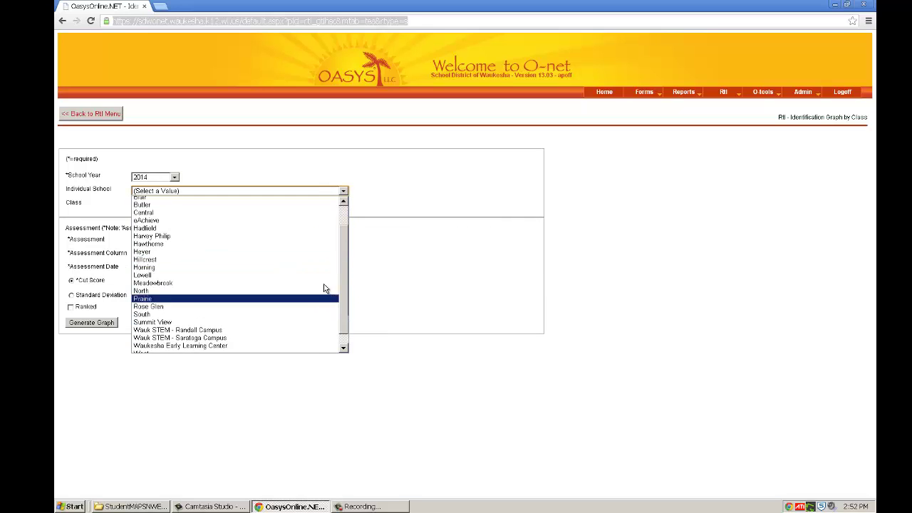
left_click(310, 316)
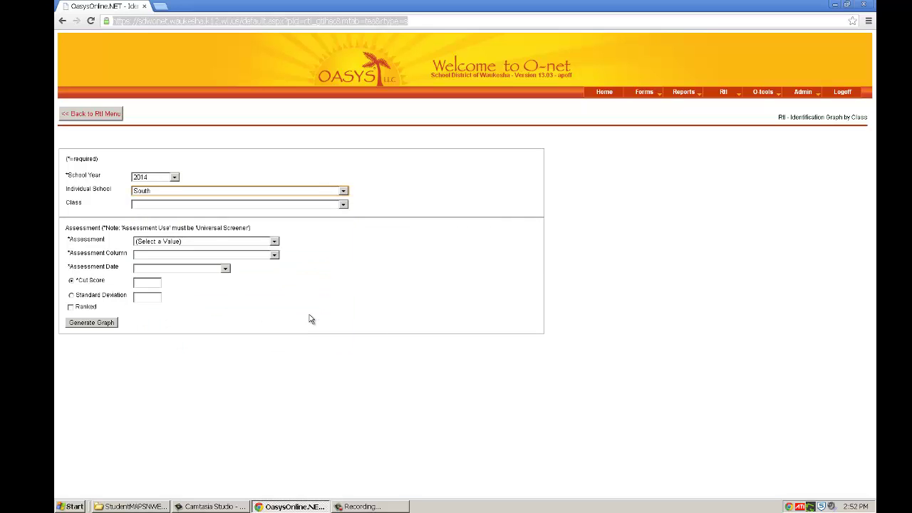
left_click(342, 205)
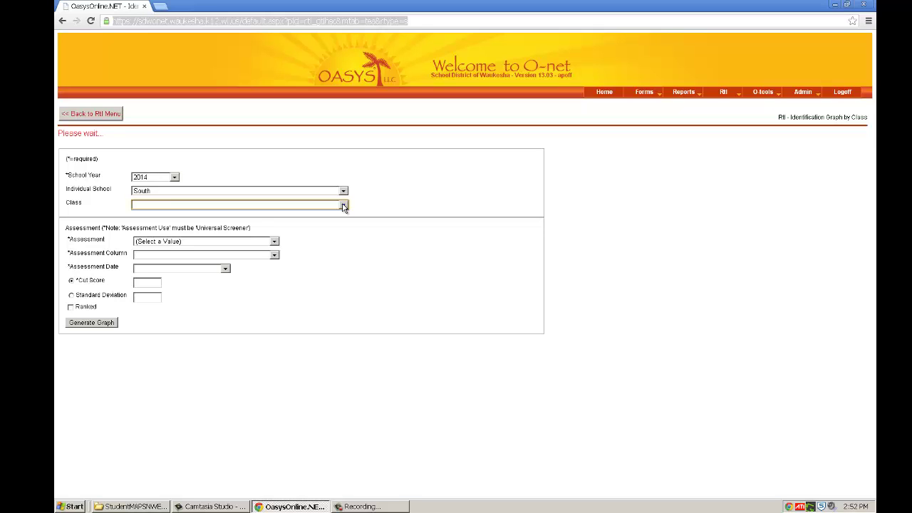
left_click(342, 205)
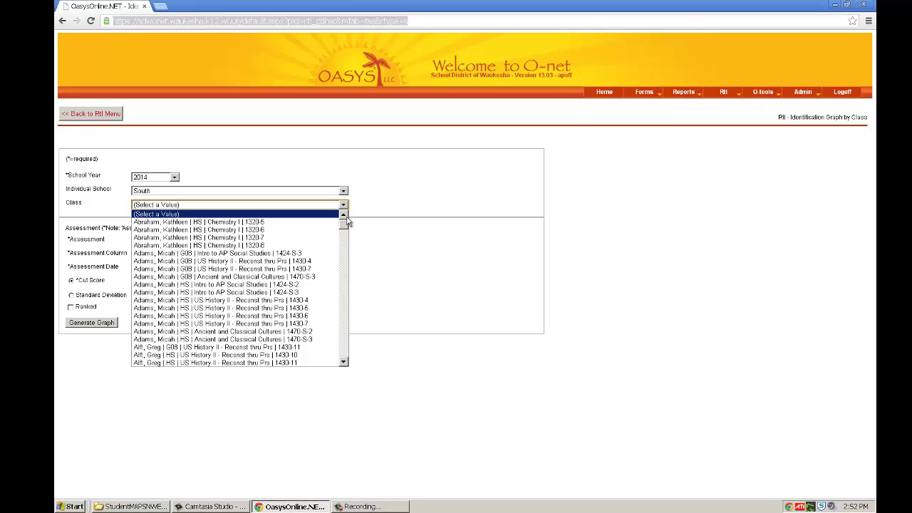
left_click_drag(345, 228, 343, 255)
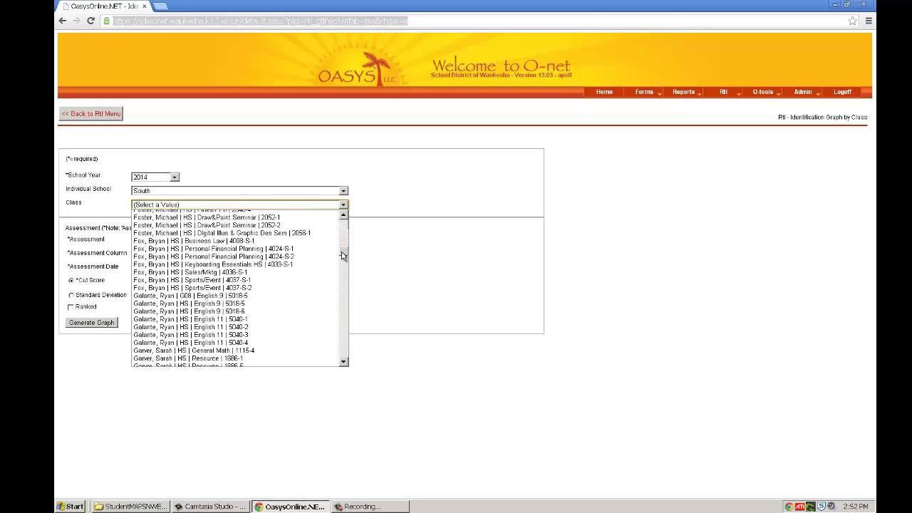
left_click(294, 296)
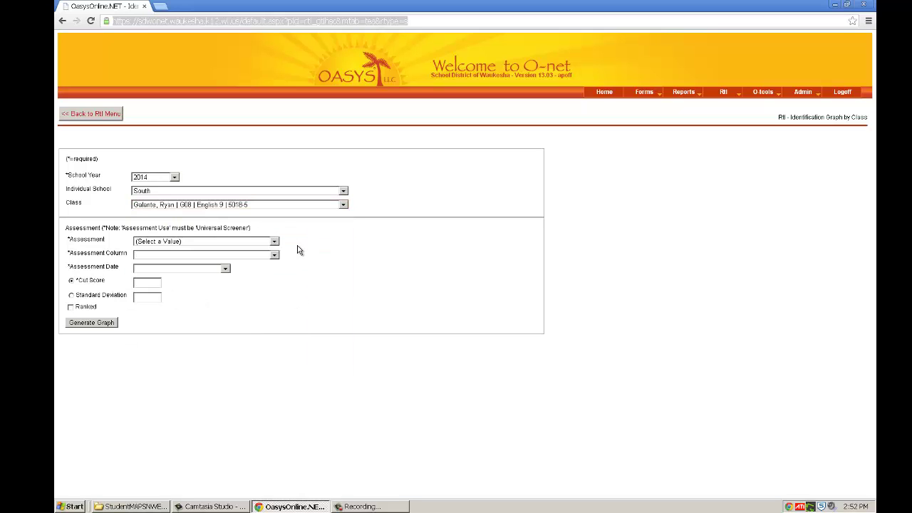
left_click(274, 243)
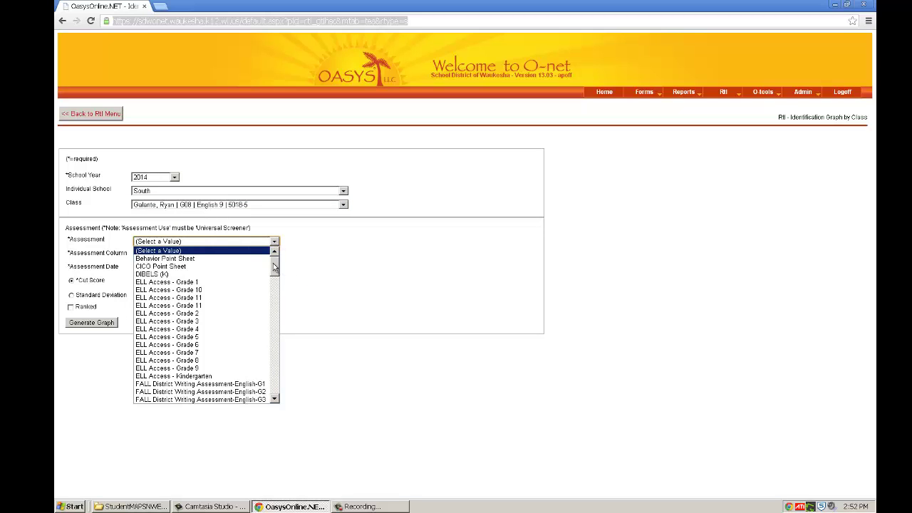
Step: Choose Grade 8 MAP Reading RIT, Percentile column, date 05/01/13, keep cut score 40.00, and tick Ranked
left_click_drag(274, 267, 274, 336)
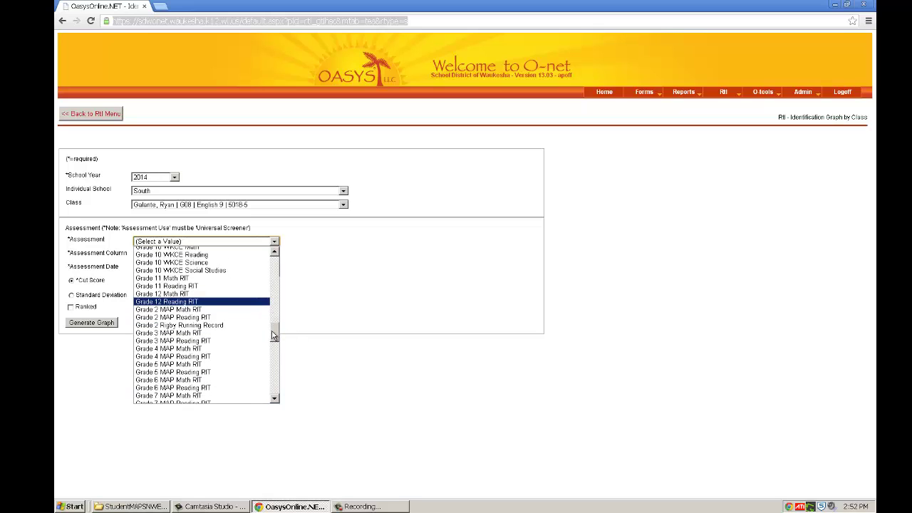
left_click_drag(274, 335, 274, 340)
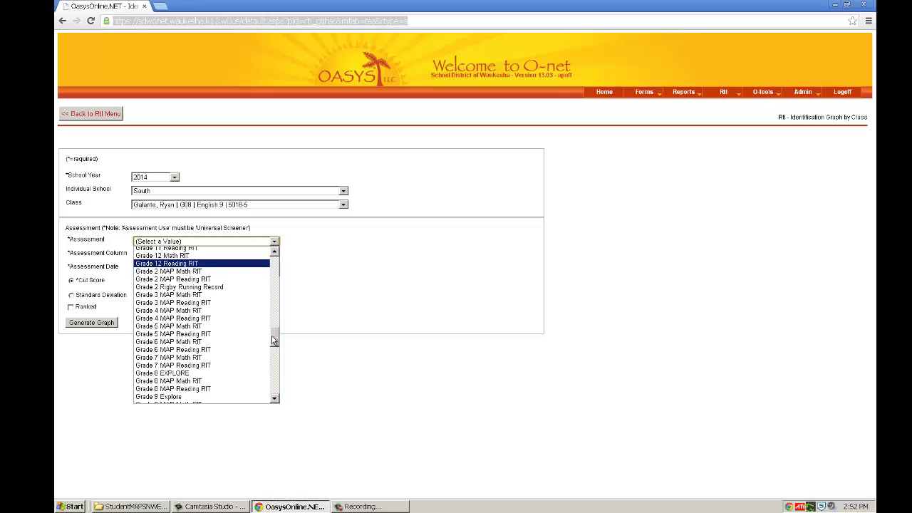
left_click(238, 388)
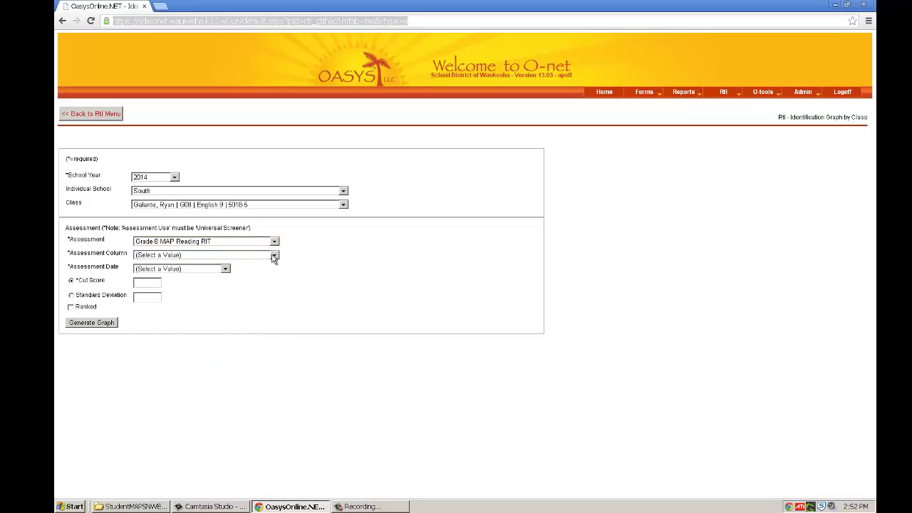
left_click(274, 256)
left_click(258, 280)
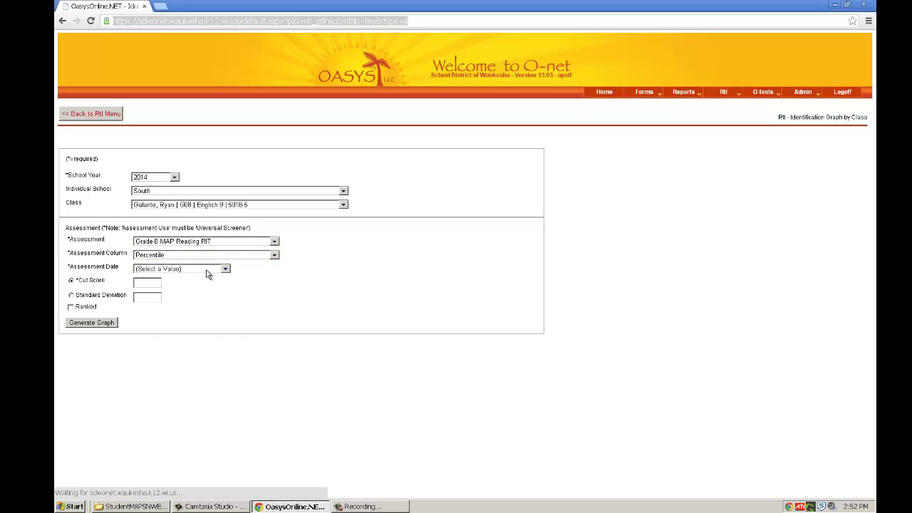
left_click(225, 268)
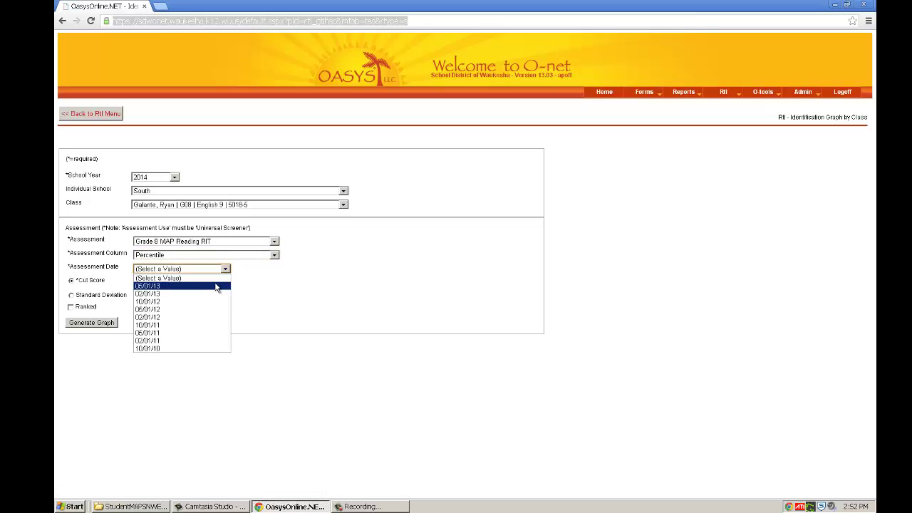
left_click(220, 286)
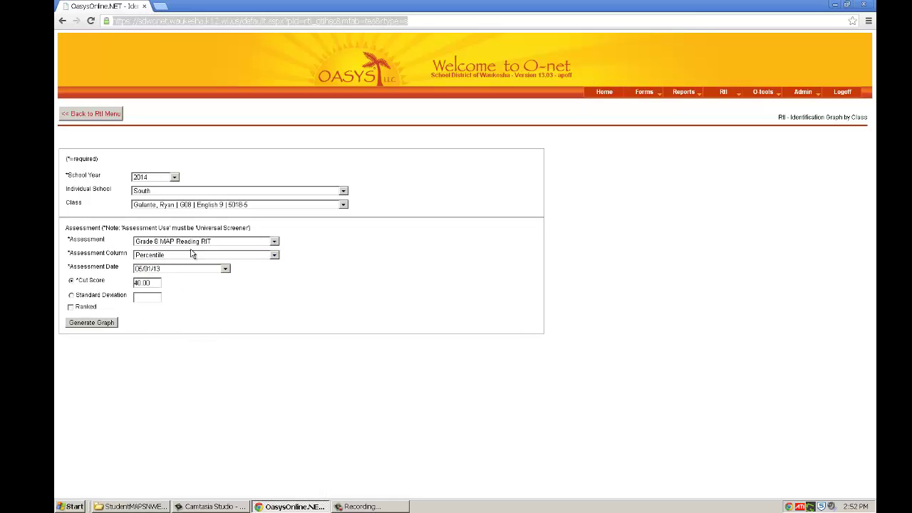
left_click(71, 308)
Step: Generate the ranked identification scatter graph and download it as d6174apoff_20130822025341.xls
left_click(85, 324)
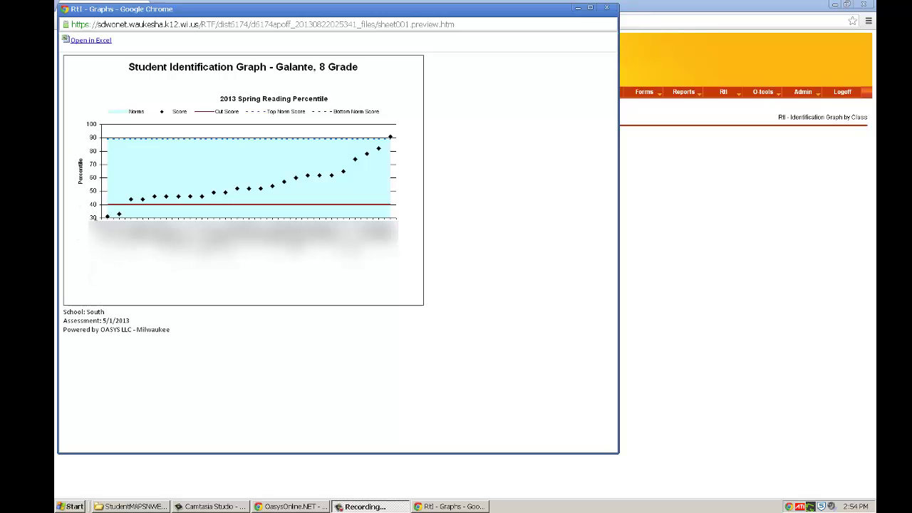
left_click(87, 42)
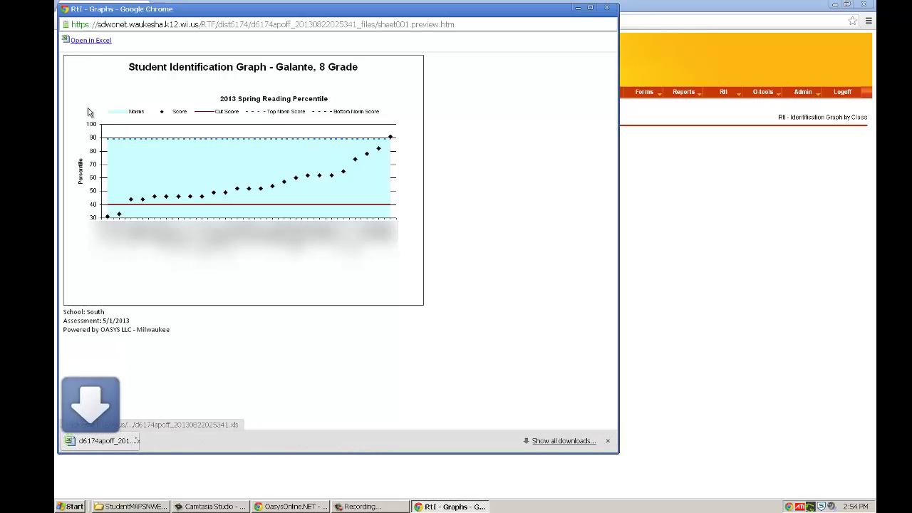